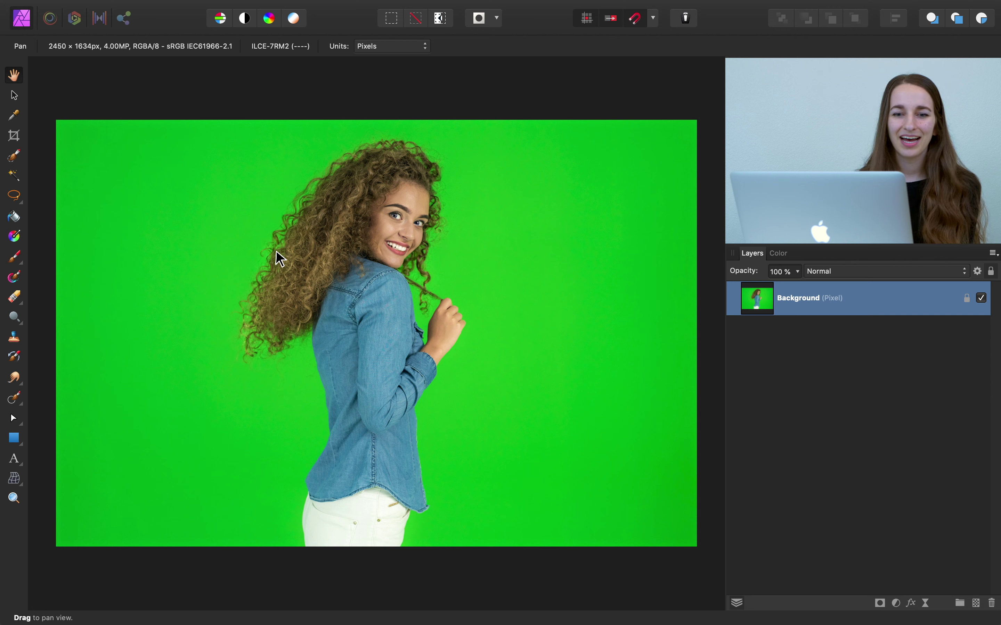
- Switch to the Flood Selection Tool to pick areas of similar colour
{"action": "left_click", "coordinate": [13, 174]}
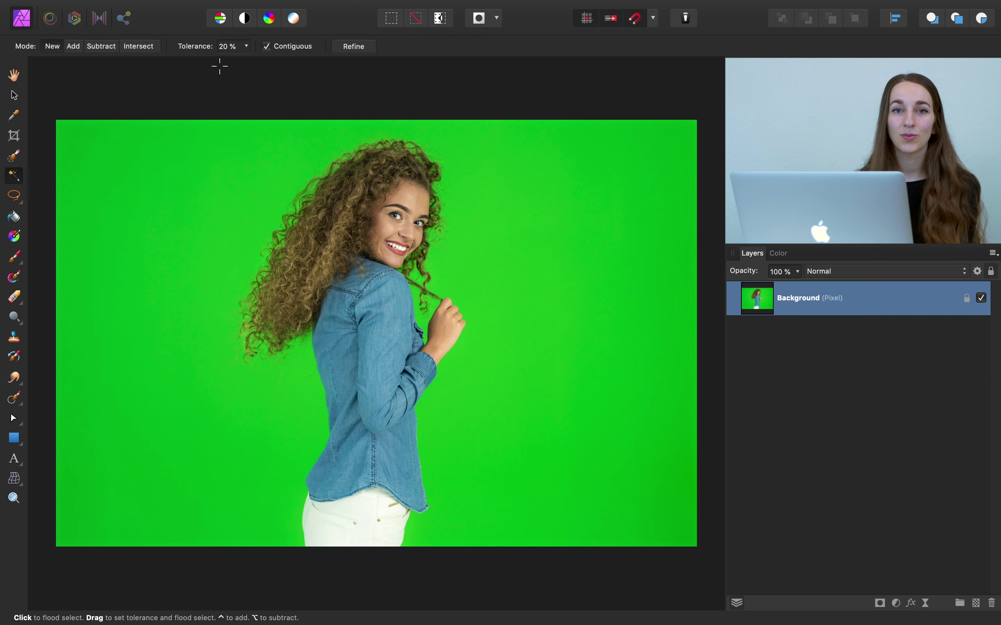
- With Contiguous off, flood-select all green backdrop patches, then invert the selection onto the woman
{"action": "left_click", "coordinate": [267, 46]}
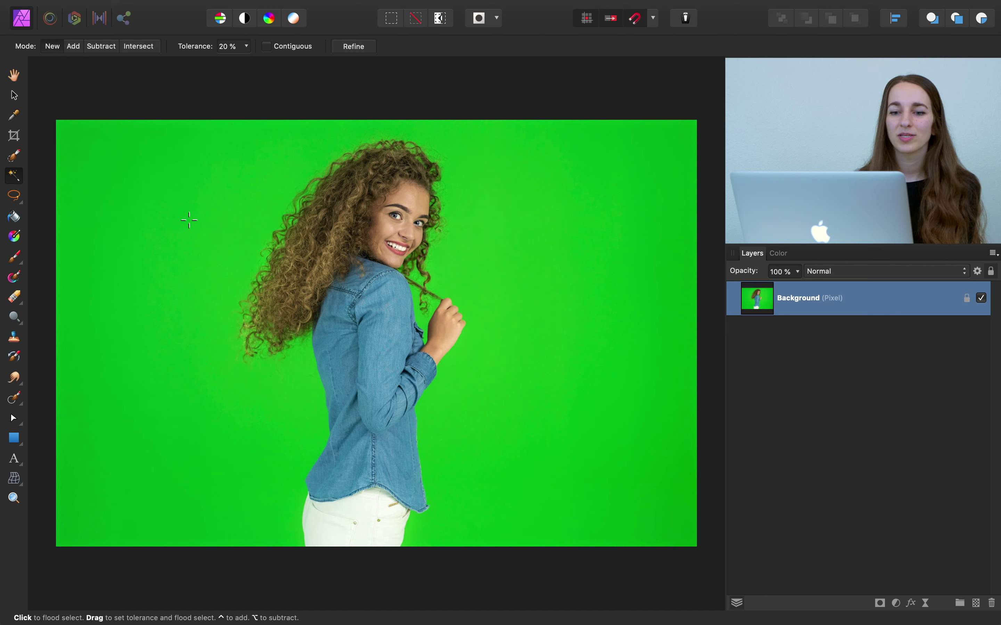
{"action": "left_click", "coordinate": [189, 220]}
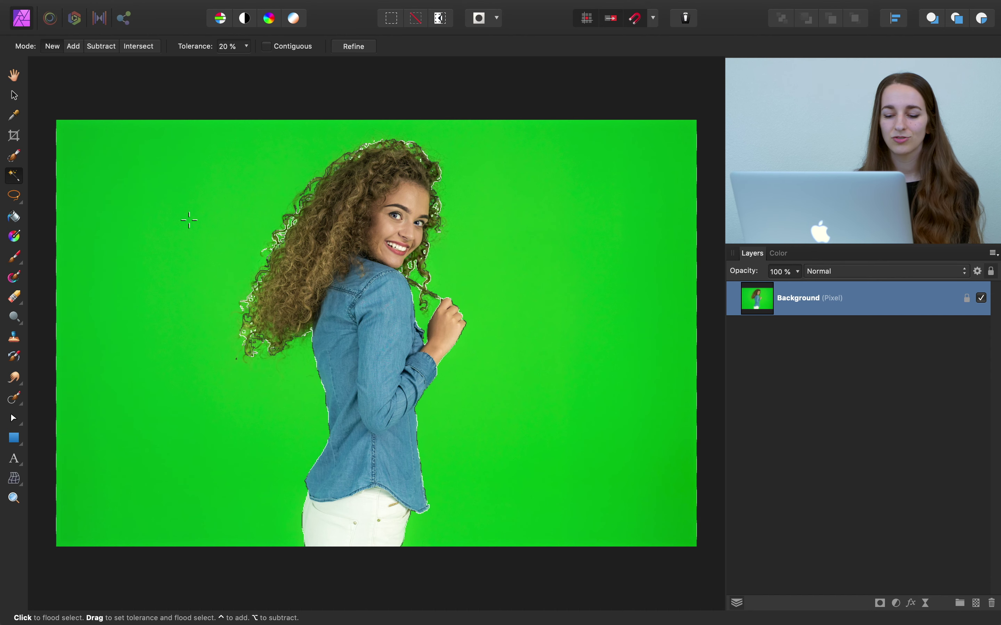
{"action": "key", "text": "shift+super+i"}
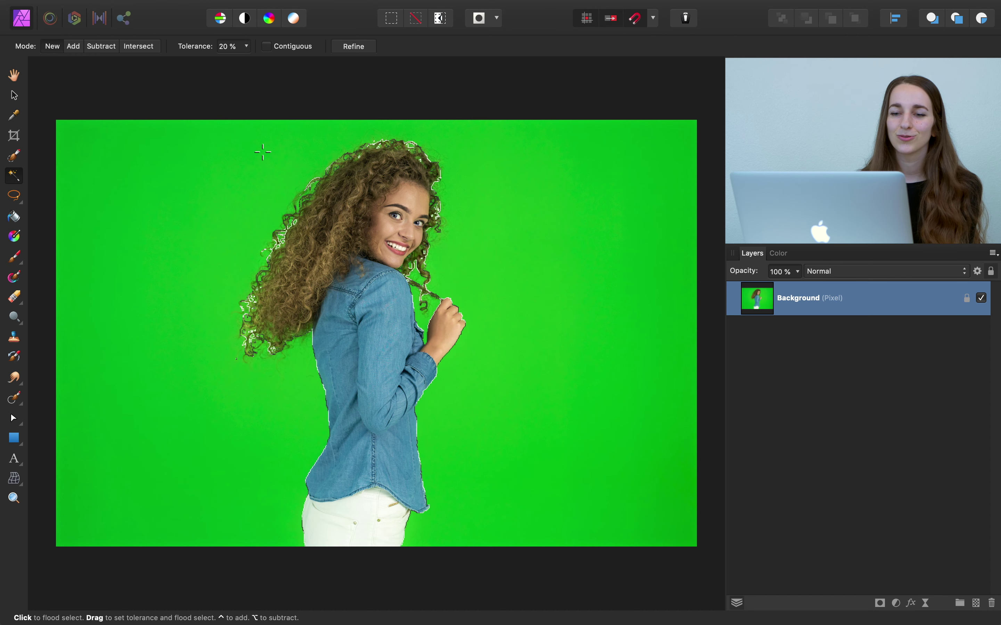
{"action": "left_click", "coordinate": [342, 47]}
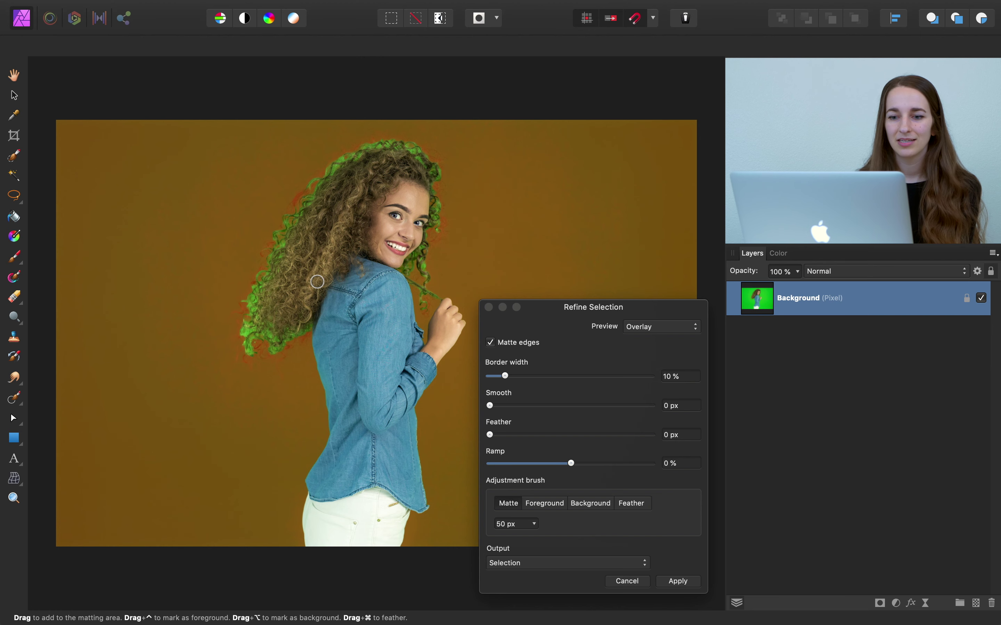
- Enlarge the Matte brush, paint over the lower-left curls, and apply the refined edge
{"action": "scroll", "coordinate": [317, 276], "scroll_direction": "up", "scroll_amount": 5}
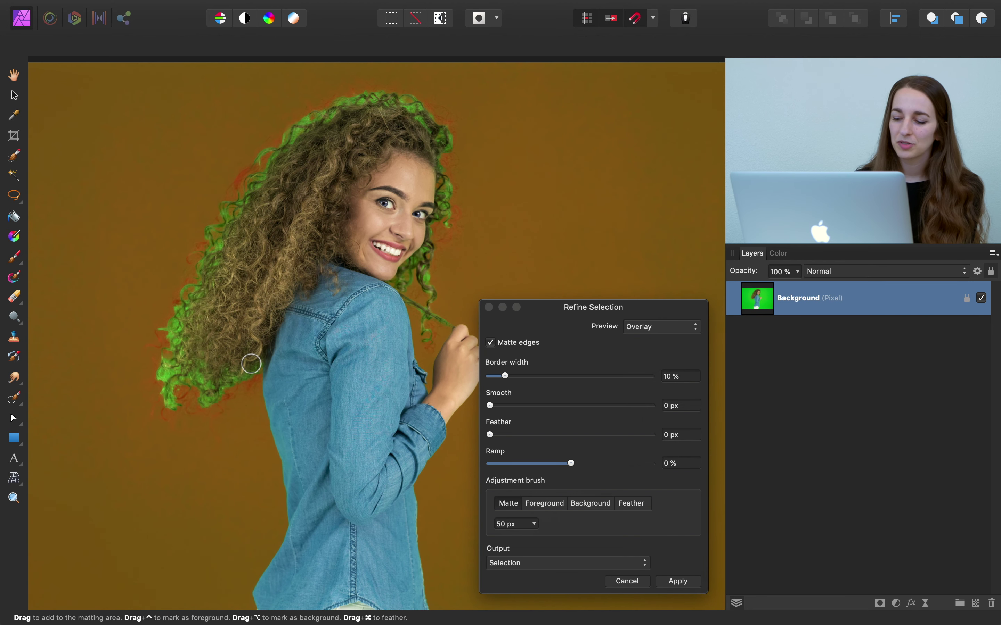
{"action": "key", "text": "bracketright"}
{"action": "key", "text": "bracketright"}
{"action": "key", "text": "bracketright"}
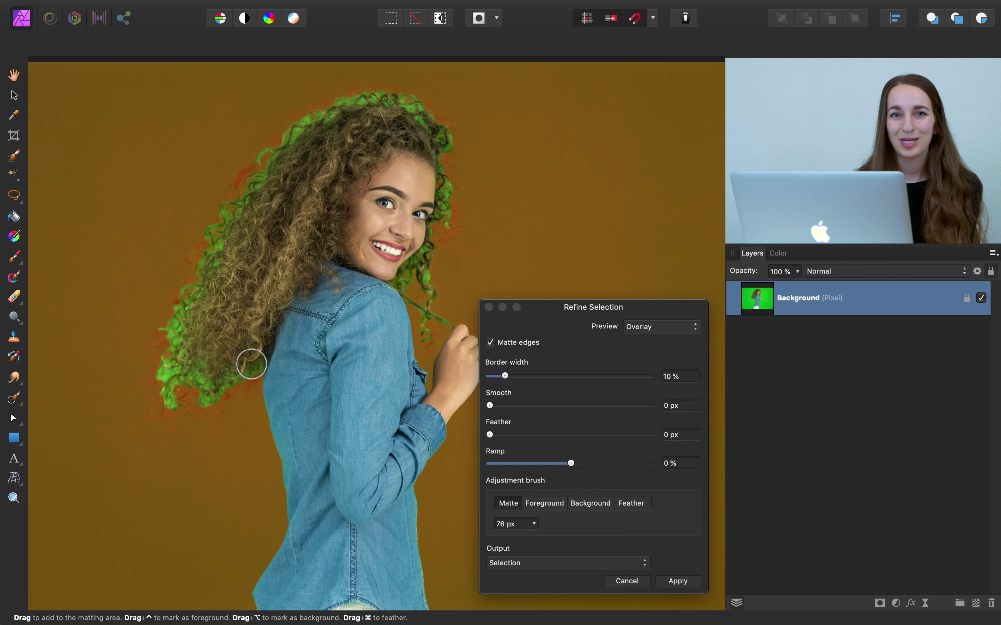
{"action": "mouse_move", "coordinate": [254, 364]}
{"action": "left_mouse_down"}
{"action": "mouse_move", "coordinate": [209, 406]}
{"action": "mouse_move", "coordinate": [217, 417]}
{"action": "mouse_move", "coordinate": [191, 383]}
{"action": "mouse_move", "coordinate": [170, 390]}
{"action": "mouse_move", "coordinate": [159, 343]}
{"action": "mouse_move", "coordinate": [201, 284]}
{"action": "mouse_move", "coordinate": [194, 248]}
{"action": "mouse_move", "coordinate": [262, 162]}
{"action": "mouse_move", "coordinate": [343, 102]}
{"action": "mouse_move", "coordinate": [431, 118]}
{"action": "mouse_move", "coordinate": [450, 170]}
{"action": "mouse_move", "coordinate": [417, 299]}
{"action": "mouse_move", "coordinate": [441, 325]}
{"action": "left_mouse_up"}
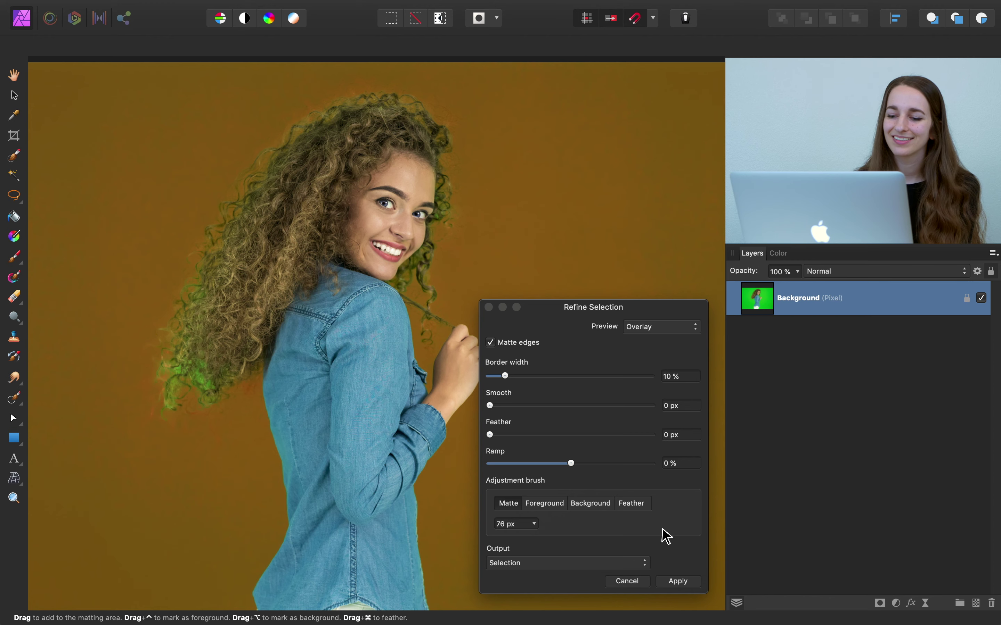
{"action": "left_click", "coordinate": [679, 582]}
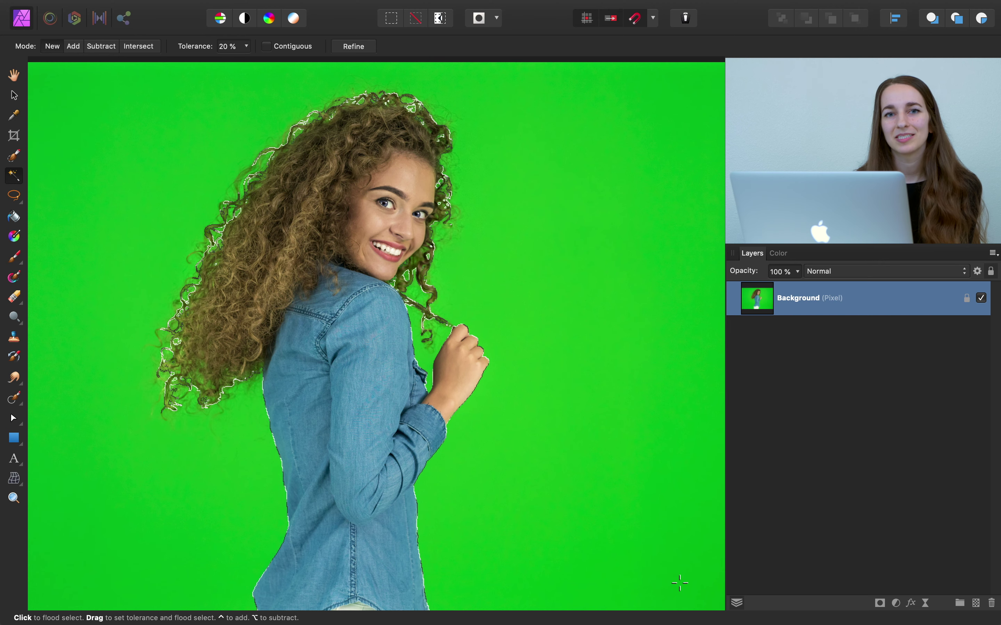
- Mask the Background layer down to the selected woman and clear the selection
{"action": "left_click", "coordinate": [879, 604]}
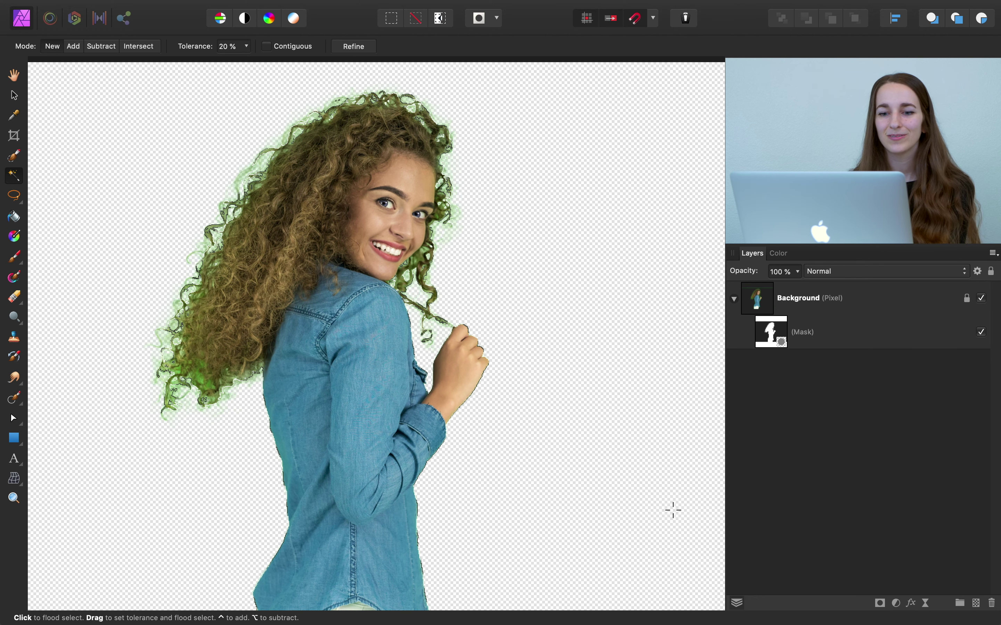
{"action": "key", "text": "super+d"}
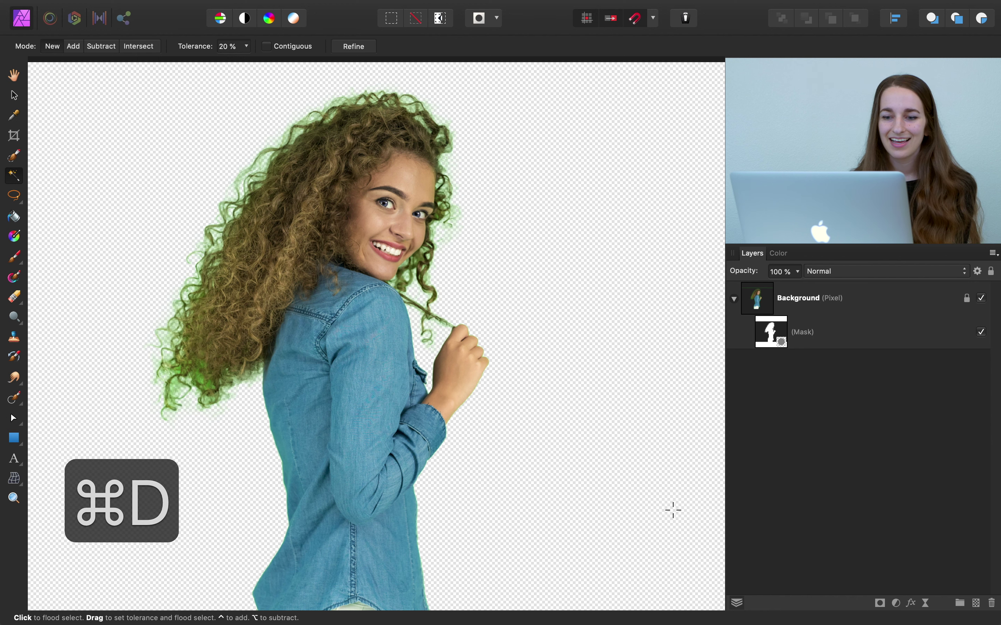
{"action": "scroll", "coordinate": [547, 377], "scroll_direction": "down", "scroll_amount": 2}
{"action": "scroll", "coordinate": [547, 376], "scroll_direction": "down", "scroll_amount": 2}
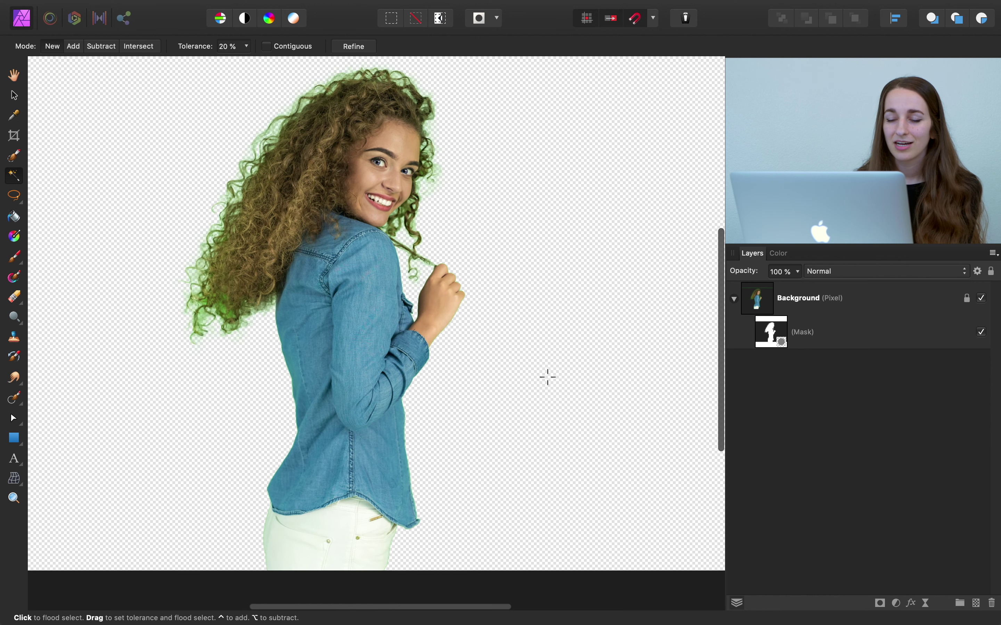
{"action": "scroll", "coordinate": [547, 378], "scroll_direction": "down", "scroll_amount": 2}
{"action": "scroll", "coordinate": [547, 378], "scroll_direction": "right", "scroll_amount": 1}
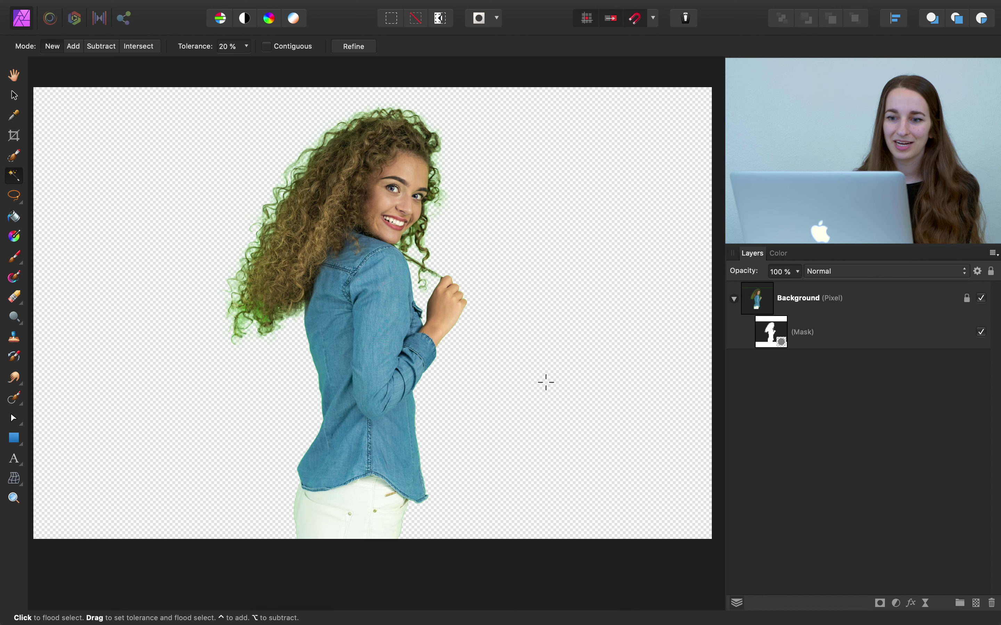
{"action": "scroll", "coordinate": [546, 382], "scroll_direction": "down", "scroll_amount": 1}
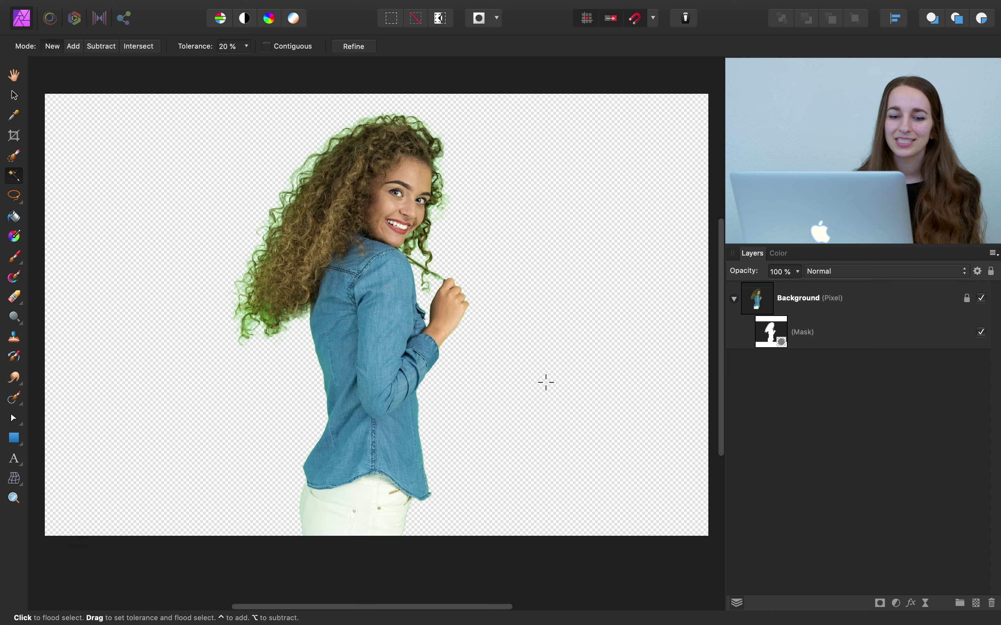
{"action": "left_click", "coordinate": [13, 438]}
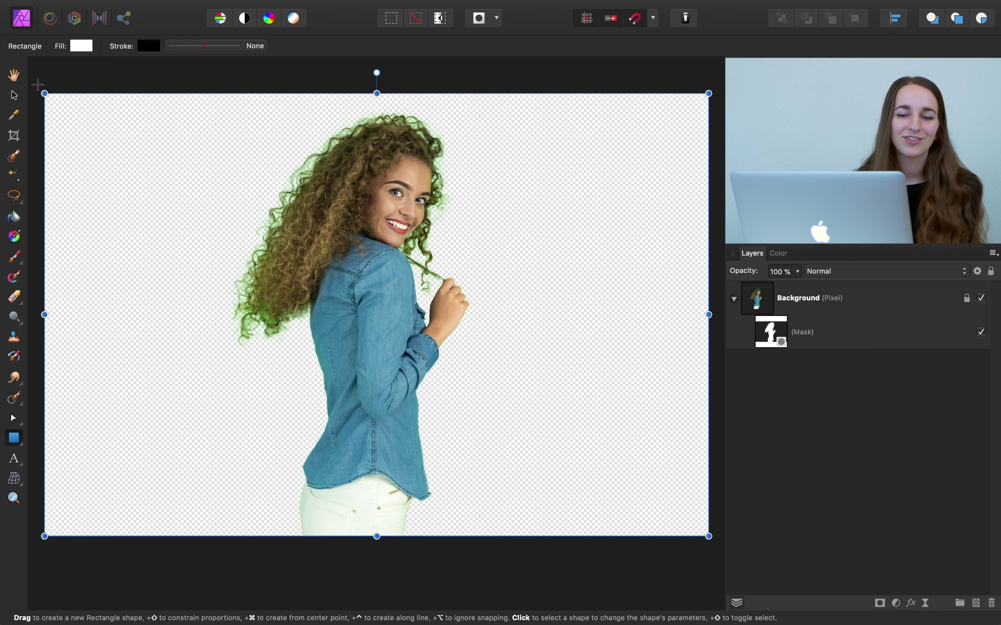
- Draw a canvas-sized white rectangle, move it beneath the Background layer, and deselect it
{"action": "left_click_drag", "start_coordinate": [44, 94], "coordinate": [604, 556]}
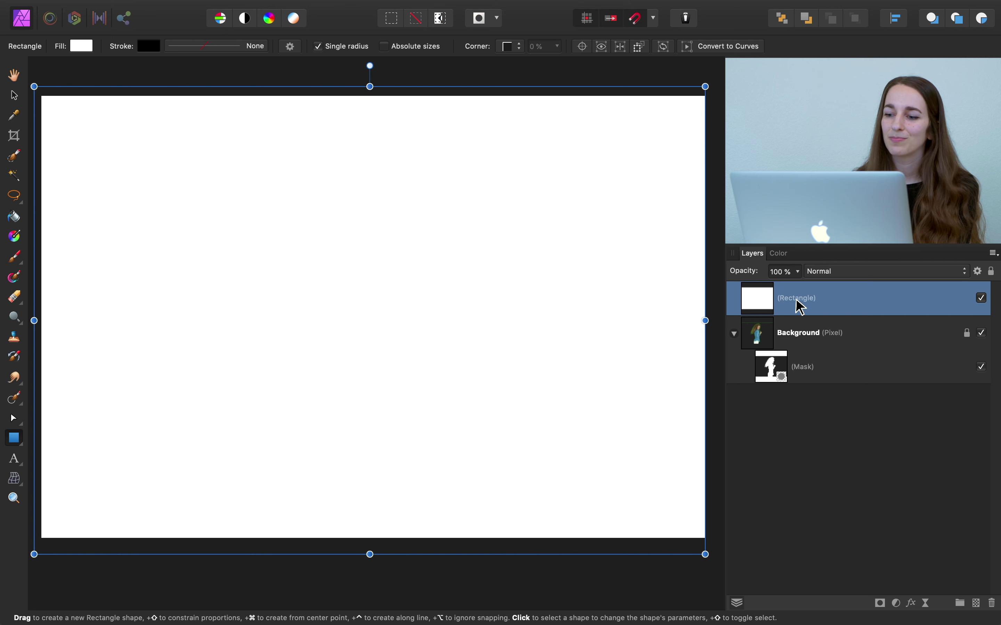
{"action": "left_click_drag", "start_coordinate": [800, 306], "coordinate": [787, 395]}
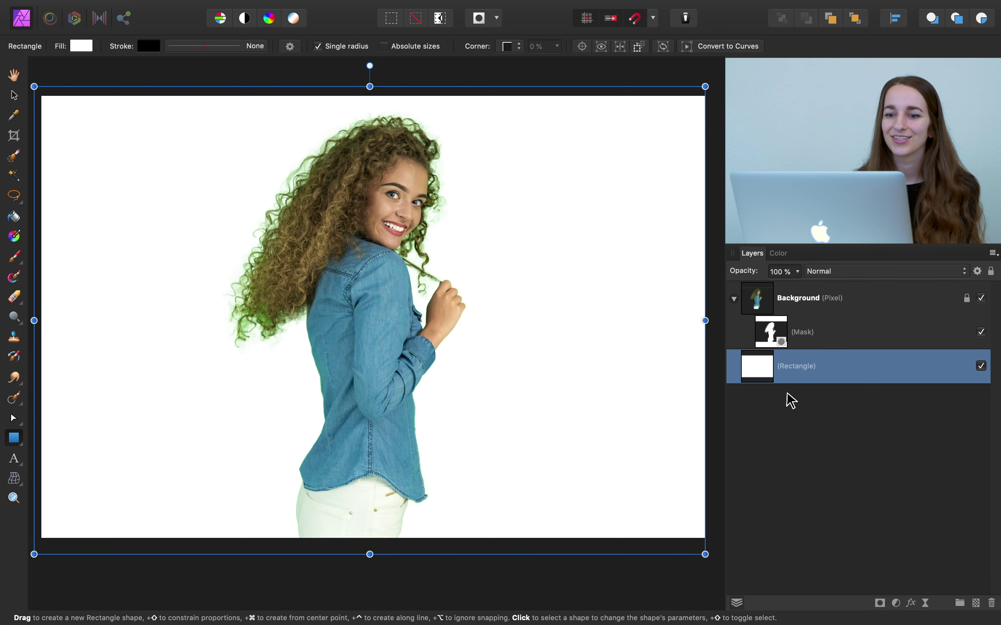
{"action": "left_click", "coordinate": [627, 583]}
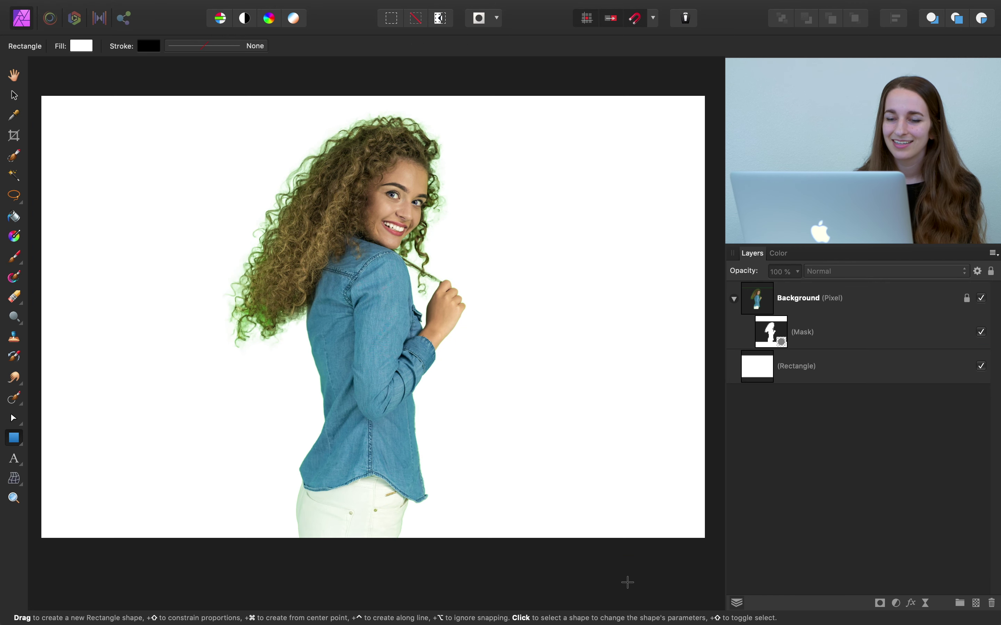
{"action": "left_click", "coordinate": [773, 330], "text": "alt"}
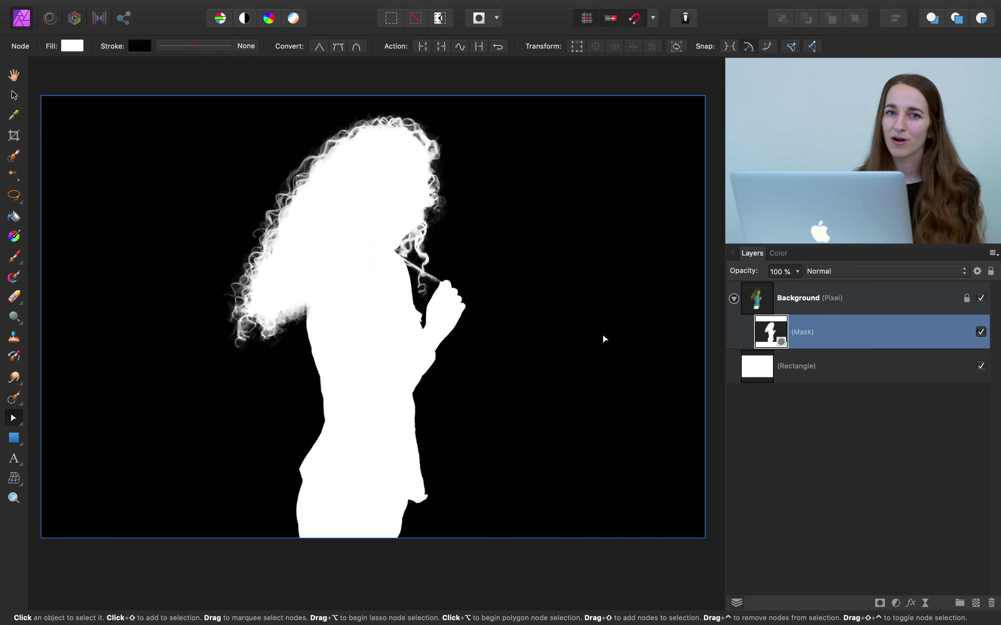
{"action": "left_click", "coordinate": [809, 295]}
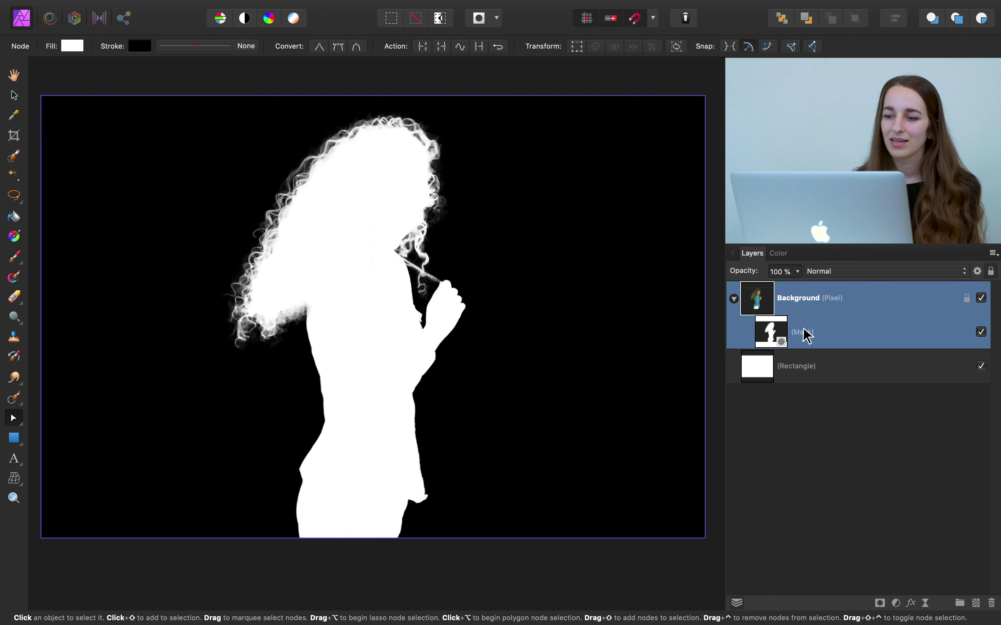
{"action": "left_click", "coordinate": [799, 380]}
{"action": "left_click", "coordinate": [806, 315]}
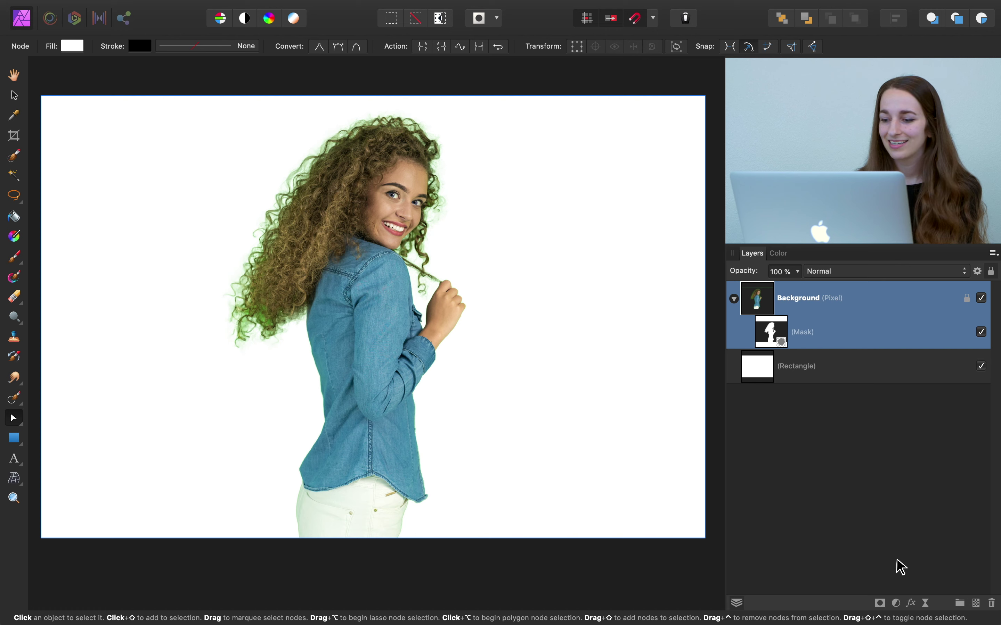
- Add an HSL adjustment with green Saturation Shift at -100%, then toggle it to compare
{"action": "left_click", "coordinate": [896, 604]}
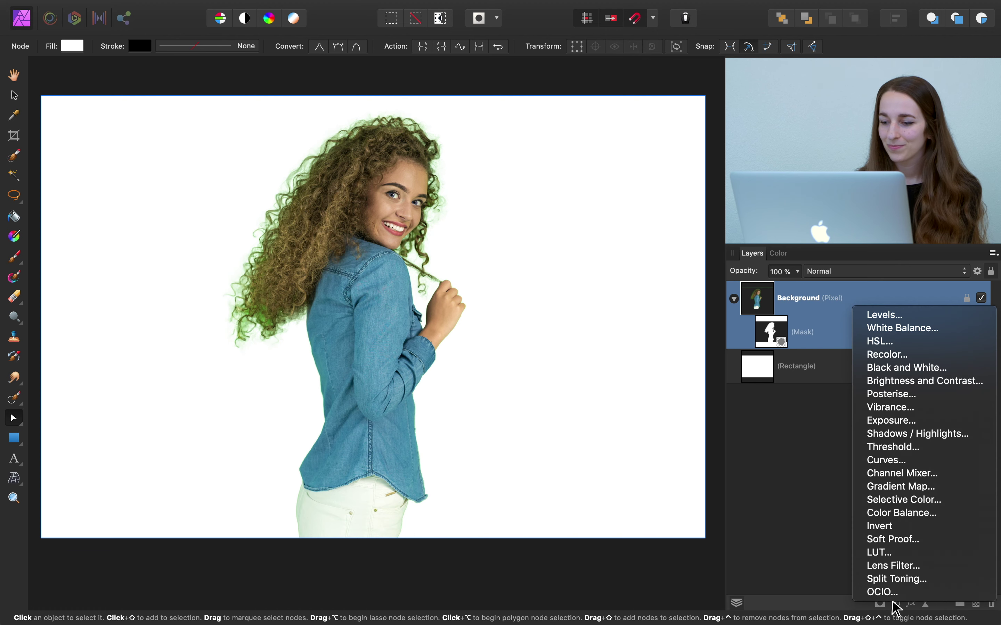
{"action": "left_click", "coordinate": [893, 343]}
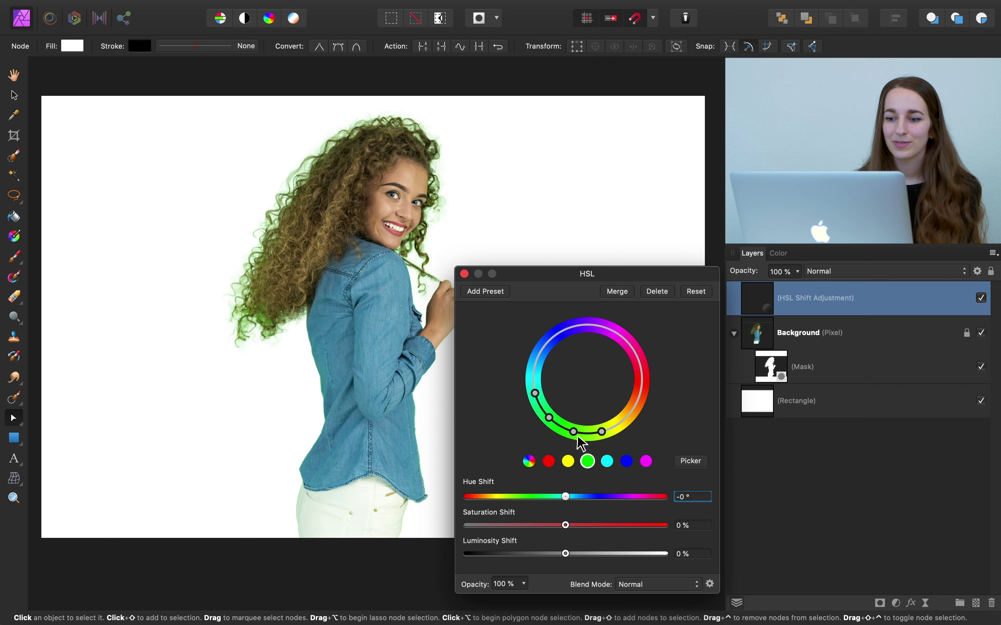
{"action": "left_click", "coordinate": [530, 461]}
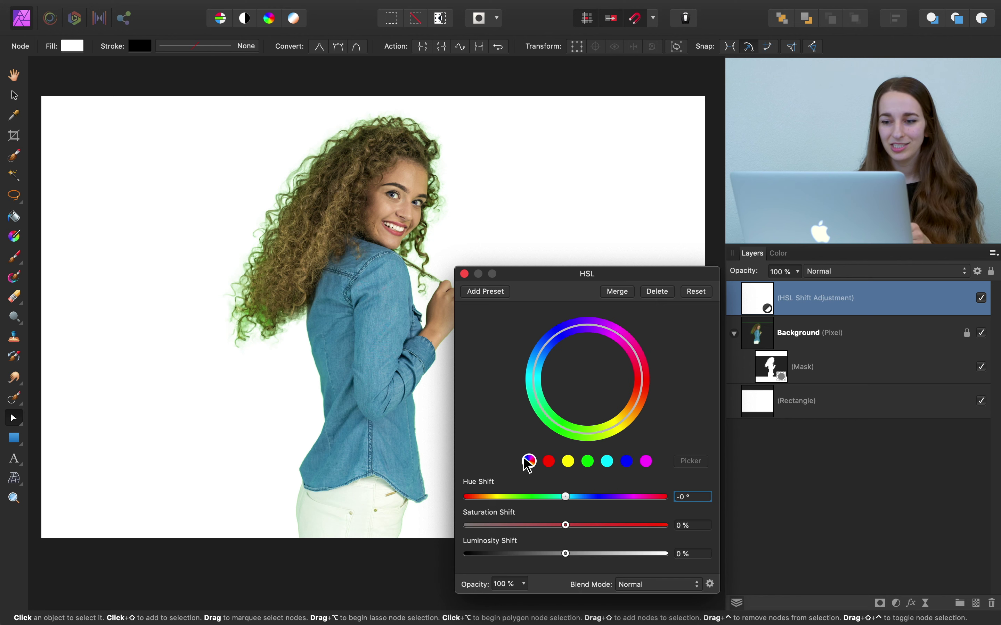
{"action": "left_click", "coordinate": [589, 463]}
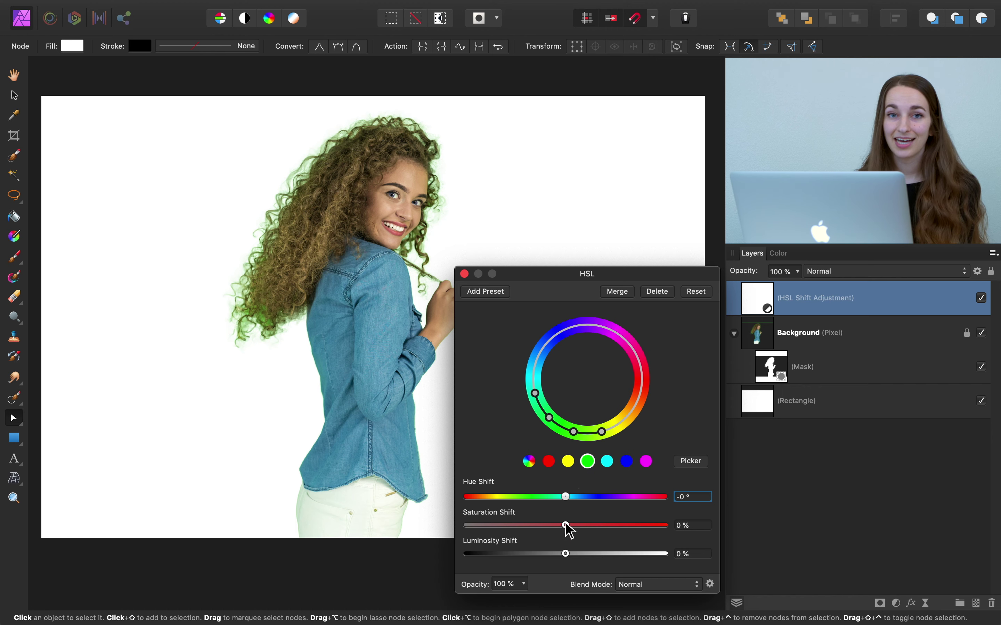
{"action": "left_click_drag", "start_coordinate": [566, 525], "coordinate": [460, 529]}
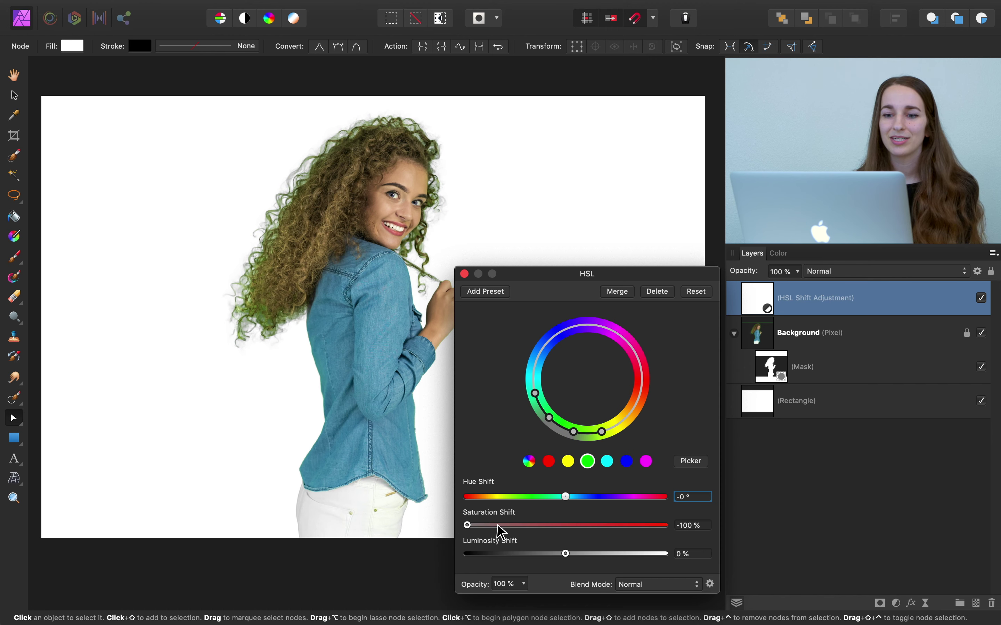
{"action": "left_click", "coordinate": [463, 274]}
{"action": "left_click", "coordinate": [983, 299]}
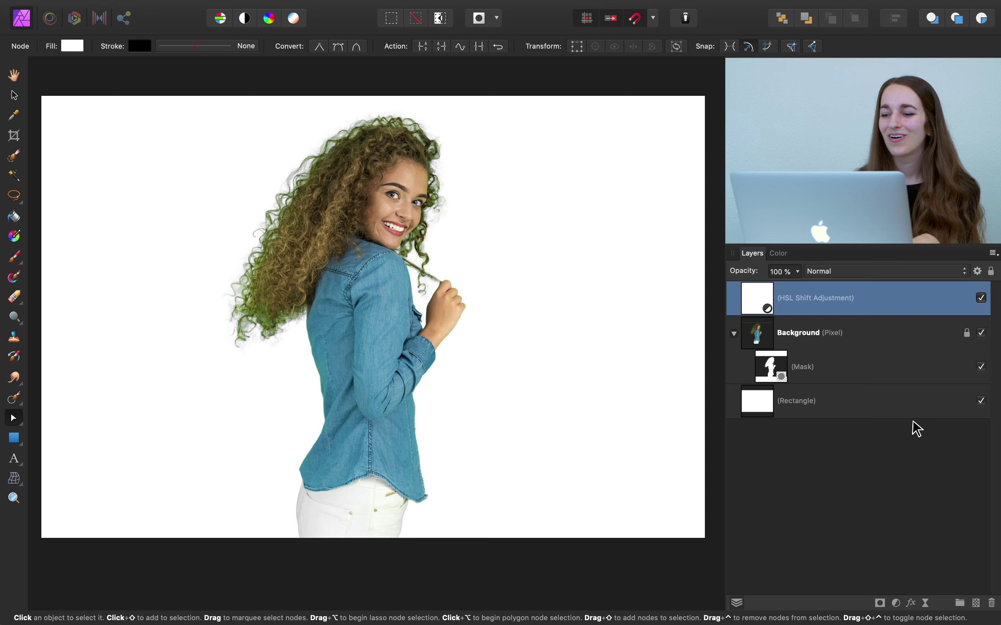
- Add a second HSL adjustment and sample the yellow-green hair colour with its picker
{"action": "left_click", "coordinate": [898, 604]}
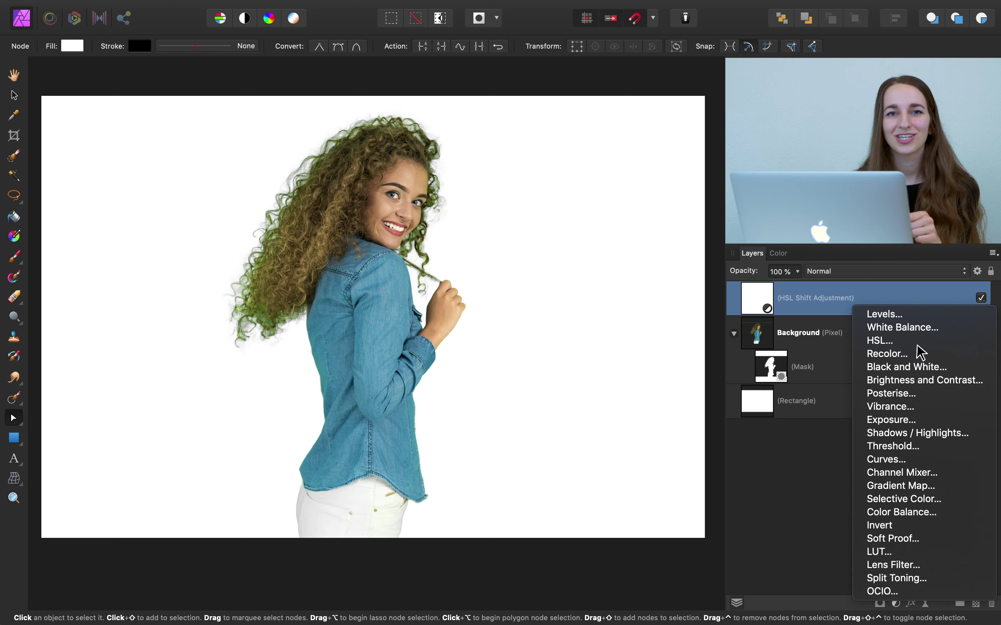
{"action": "left_click", "coordinate": [881, 341]}
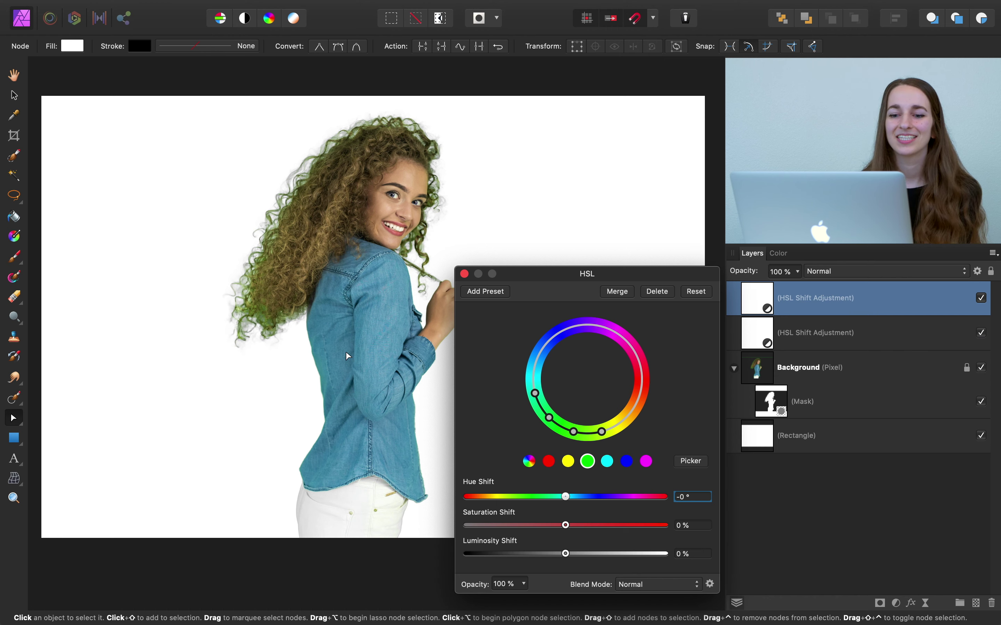
{"action": "scroll", "coordinate": [280, 292], "scroll_direction": "up", "scroll_amount": 5}
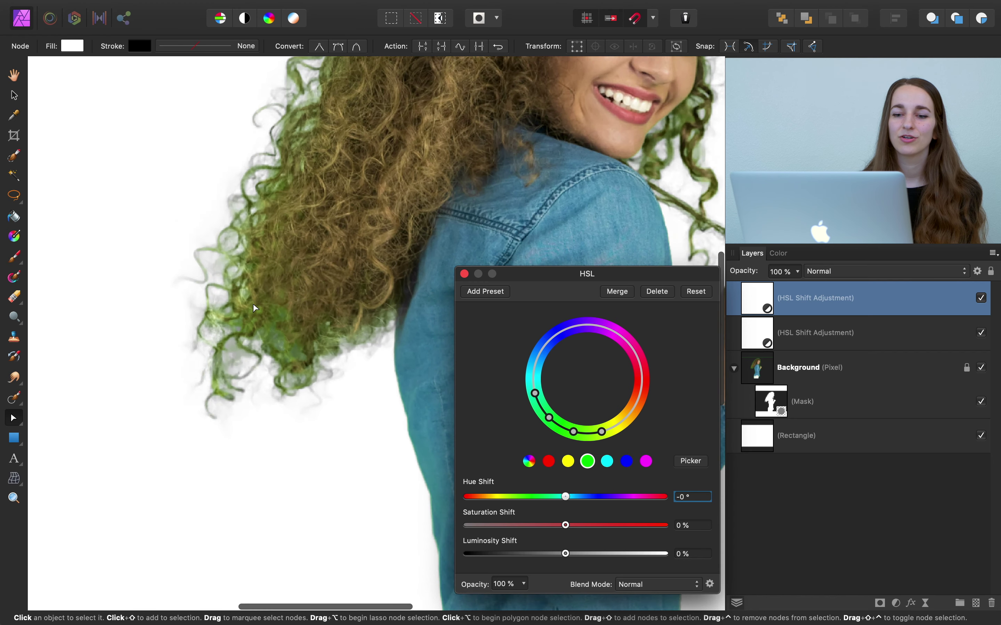
{"action": "scroll", "coordinate": [255, 308], "scroll_direction": "down", "scroll_amount": 2}
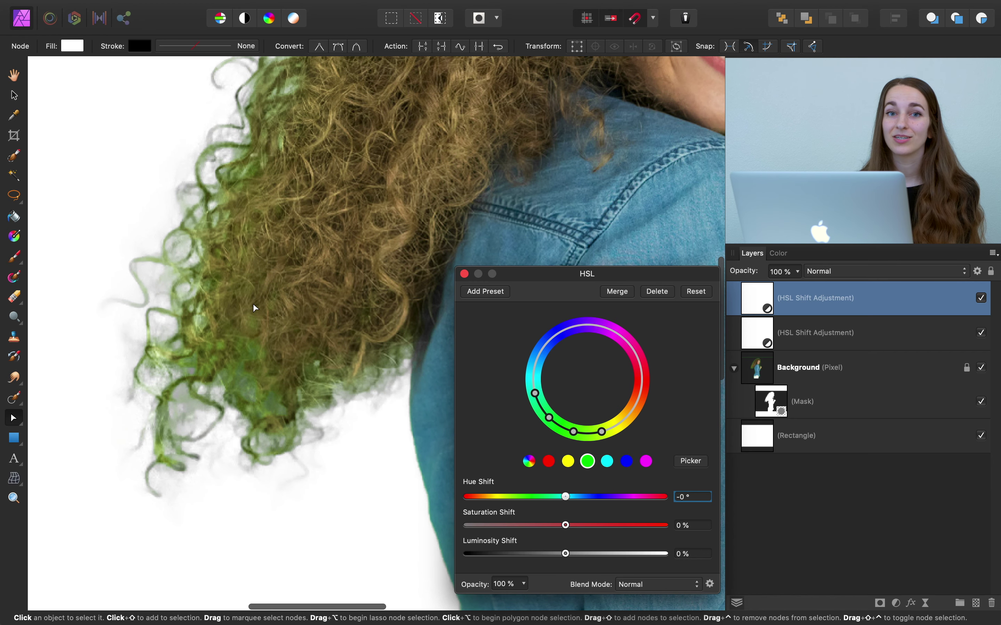
{"action": "left_click", "coordinate": [690, 460]}
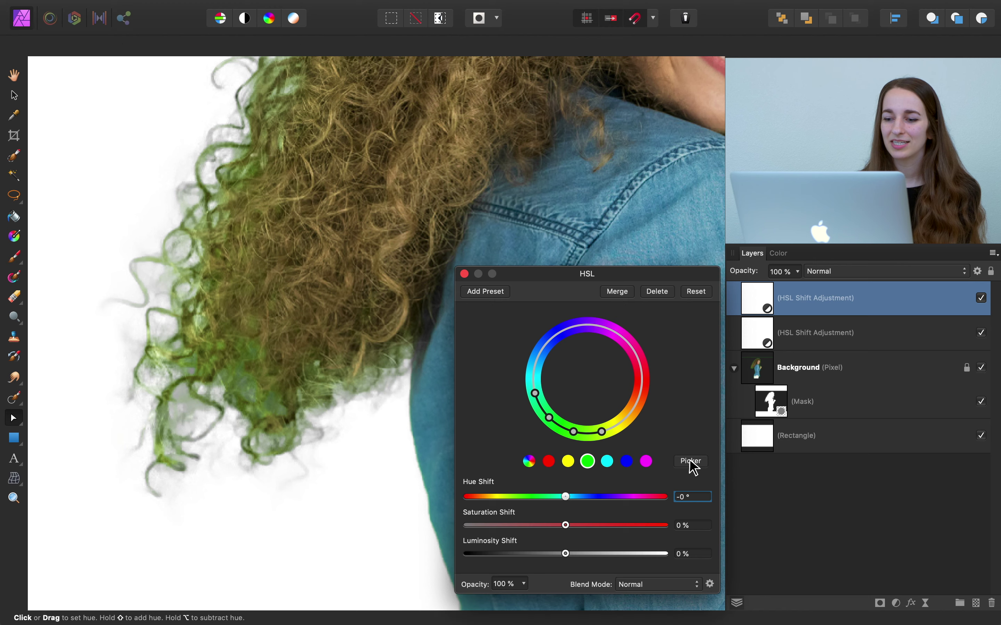
{"action": "scroll", "coordinate": [204, 343], "scroll_direction": "up", "scroll_amount": 2}
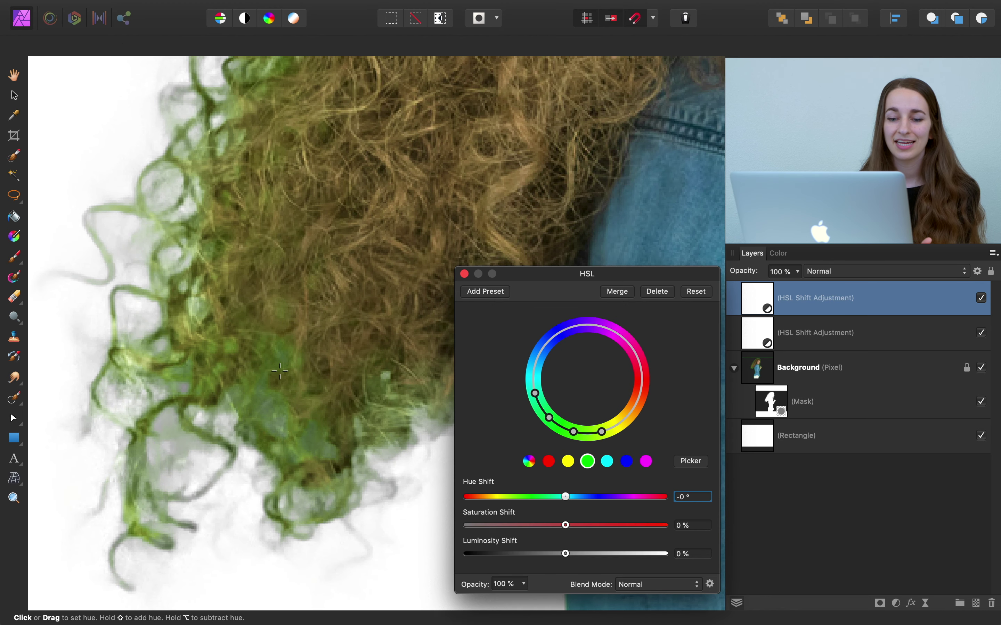
{"action": "left_click", "coordinate": [283, 351]}
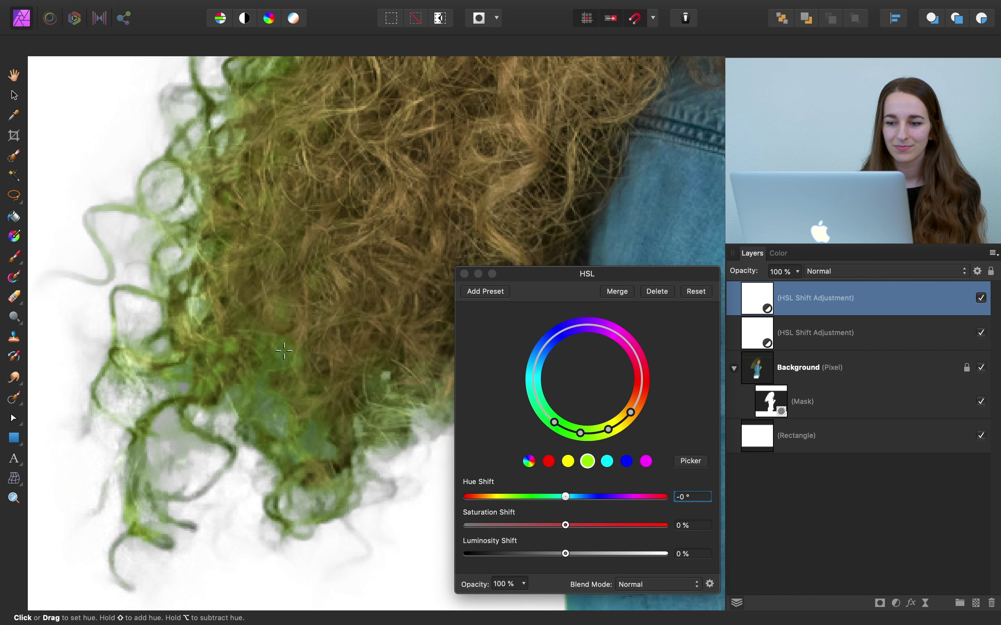
- Shift the sampled range's hue by 30.9° and its saturation by -6%
{"action": "scroll", "coordinate": [283, 352], "scroll_direction": "down", "scroll_amount": 4}
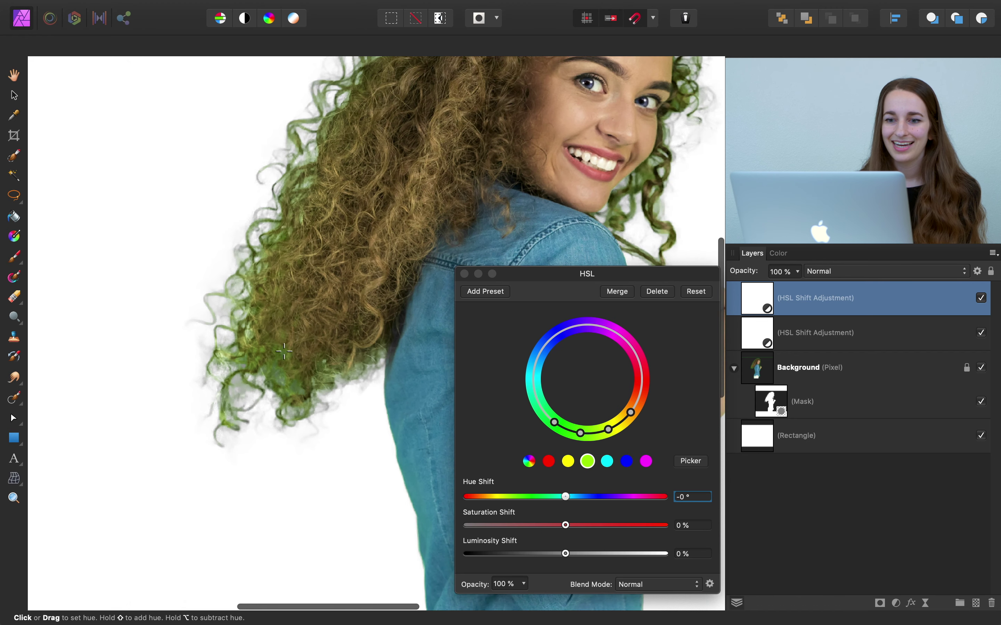
{"action": "scroll", "coordinate": [283, 351], "scroll_direction": "up", "scroll_amount": 5}
{"action": "scroll", "coordinate": [284, 351], "scroll_direction": "right", "scroll_amount": 6}
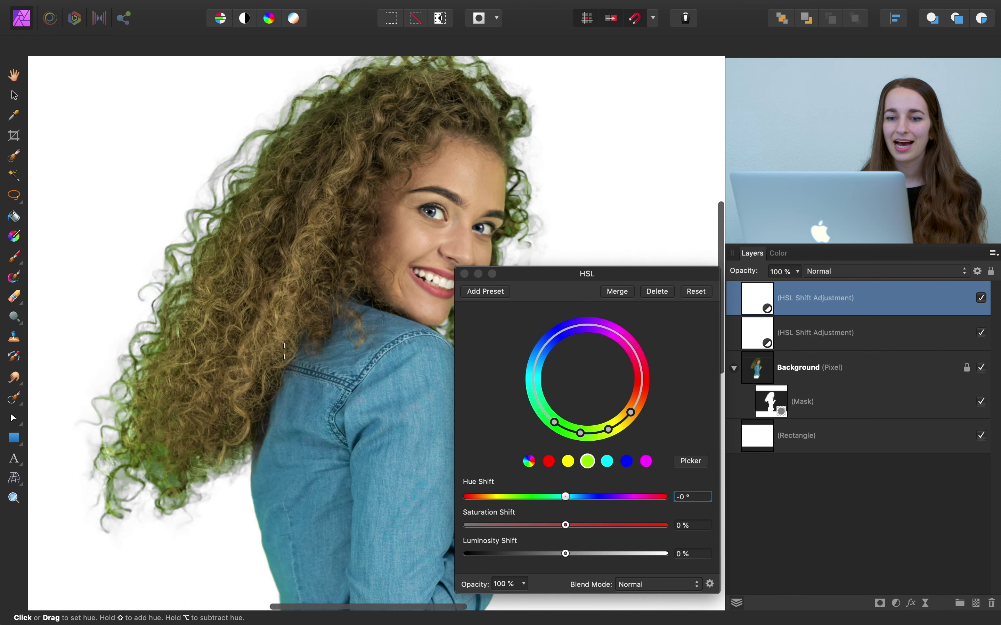
{"action": "left_click", "coordinate": [565, 496]}
{"action": "left_click_drag", "start_coordinate": [566, 496], "coordinate": [583, 497]}
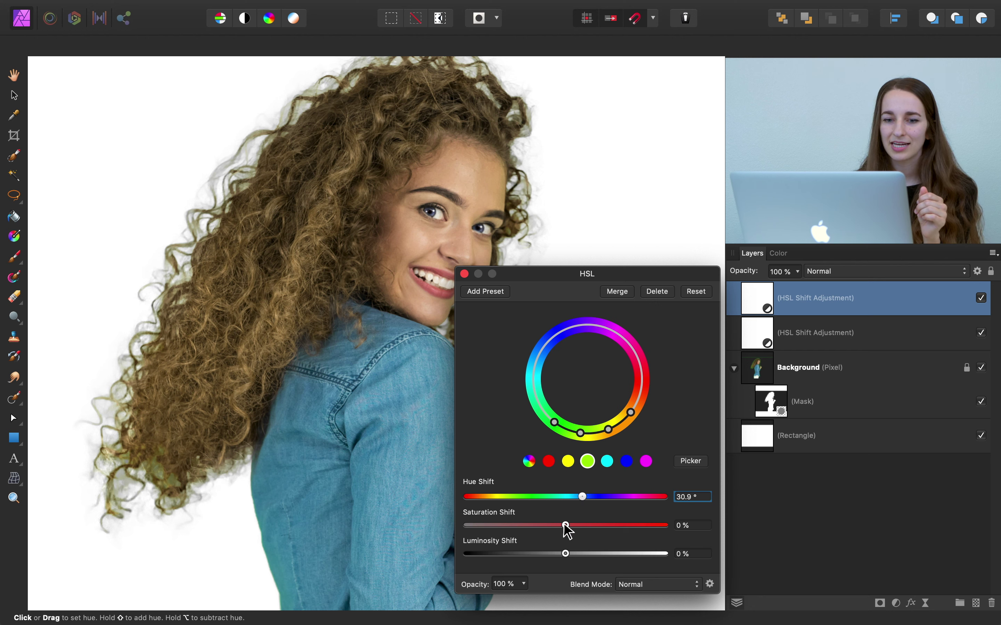
{"action": "left_click_drag", "start_coordinate": [563, 525], "coordinate": [557, 525]}
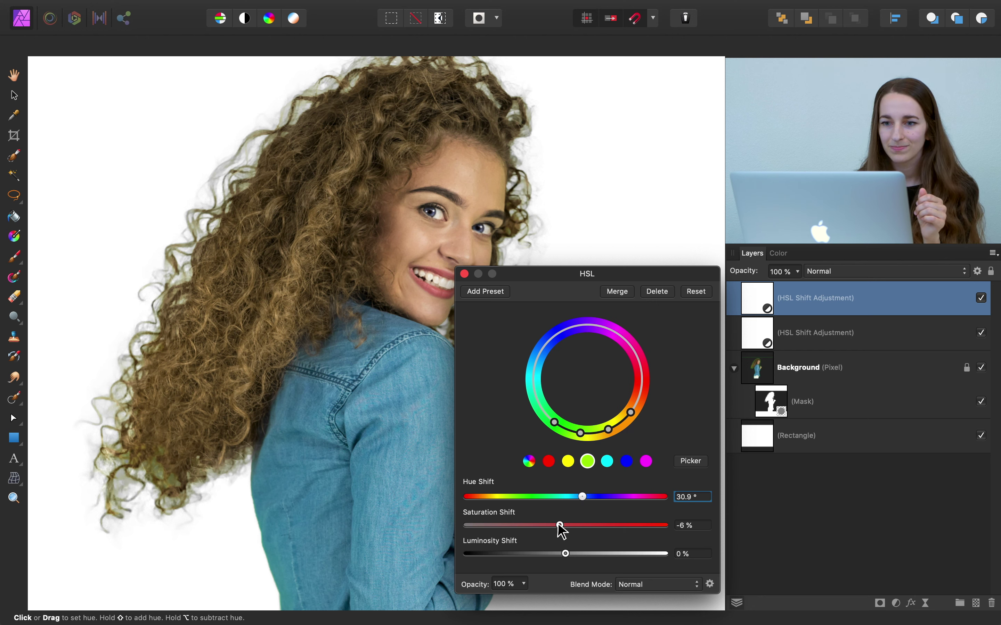
{"action": "left_click", "coordinate": [464, 273]}
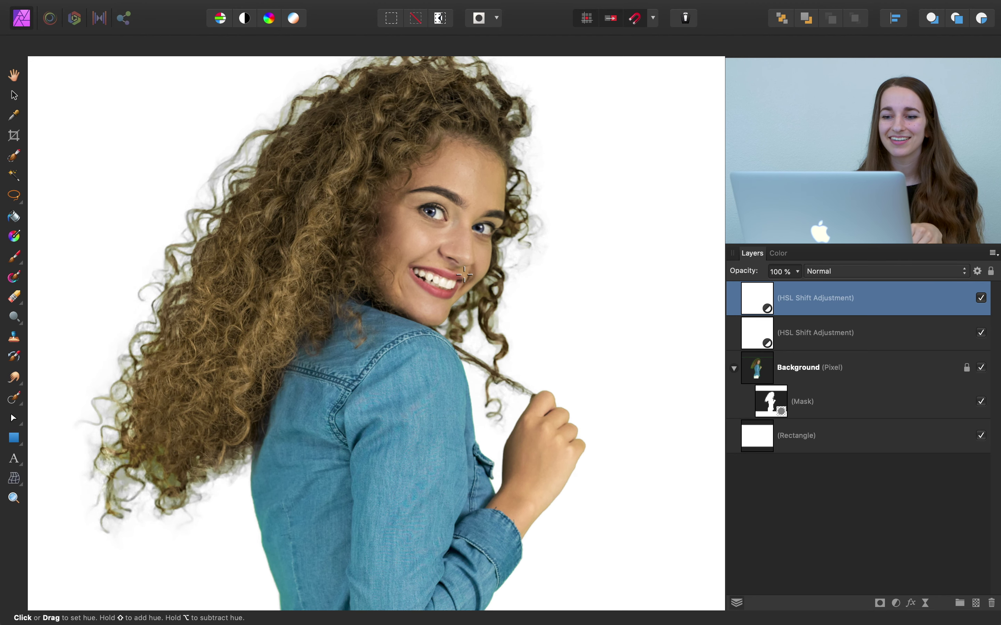
{"action": "scroll", "coordinate": [661, 307], "scroll_direction": "up", "scroll_amount": 2}
{"action": "left_click", "coordinate": [879, 341], "text": "shift"}
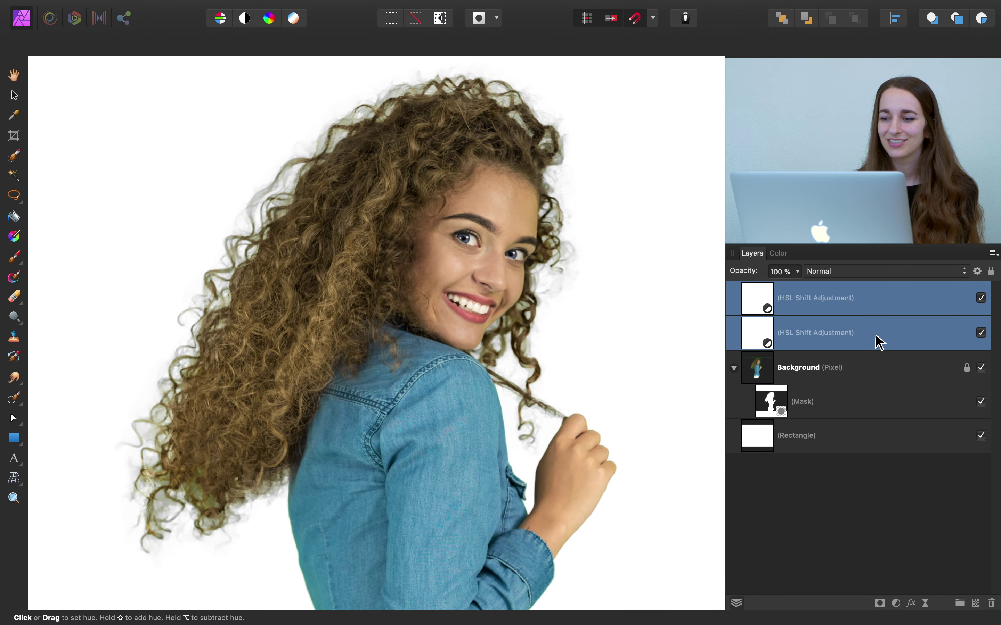
{"action": "left_click", "coordinate": [981, 333]}
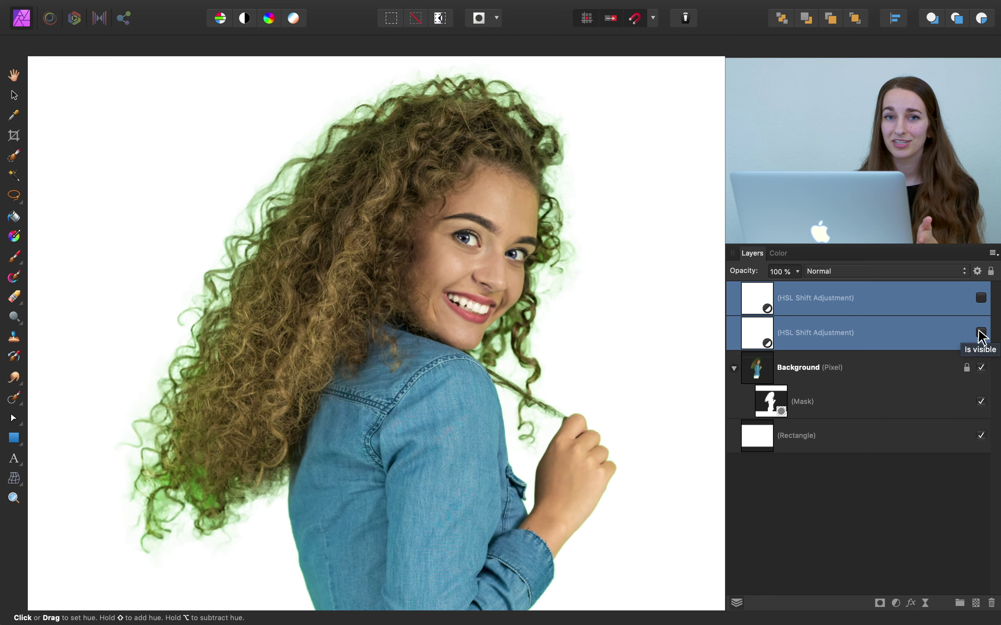
{"action": "left_click", "coordinate": [982, 334]}
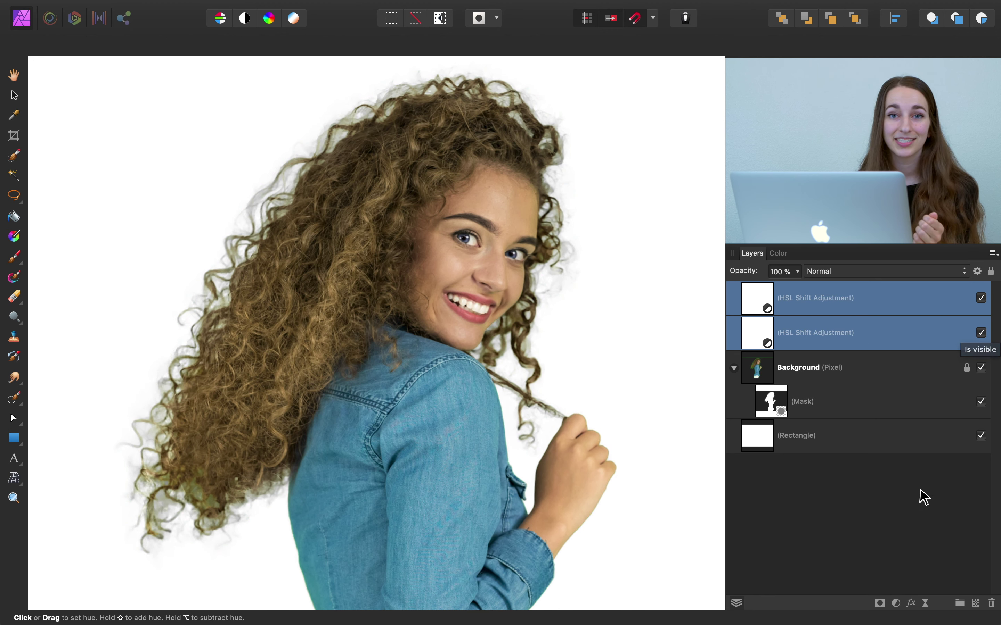
{"action": "left_click", "coordinate": [902, 512]}
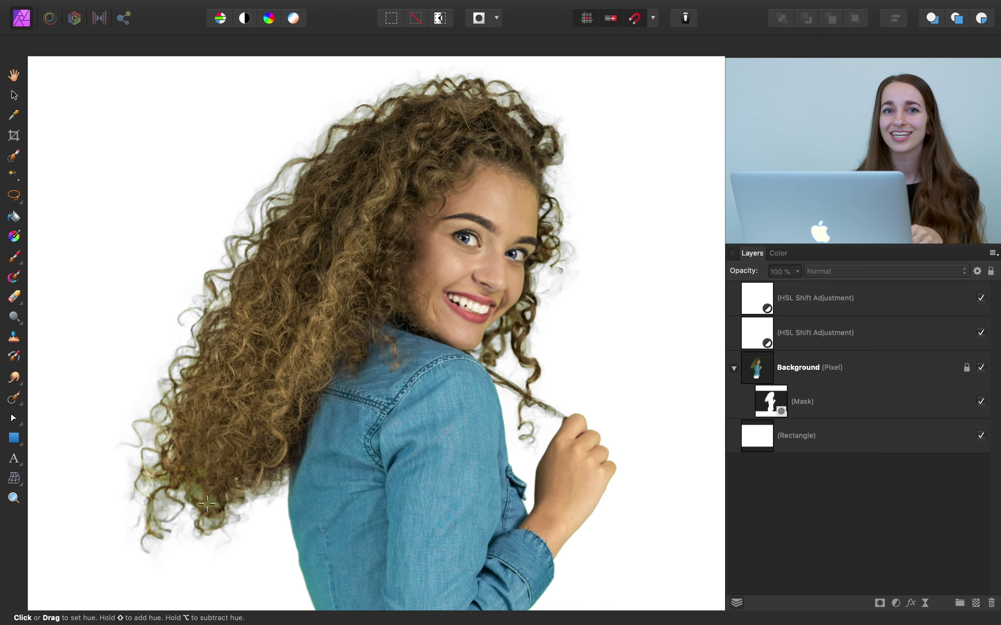
- Add an empty pixel layer and nest it inside Background just below the Mask
{"action": "scroll", "coordinate": [207, 503], "scroll_direction": "down", "scroll_amount": 1}
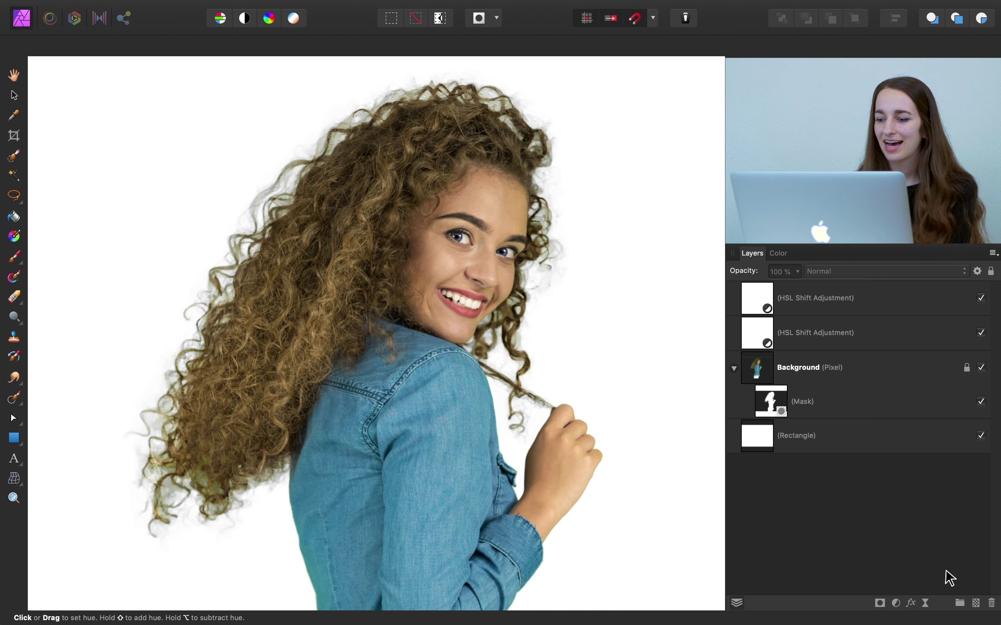
{"action": "left_click", "coordinate": [977, 604]}
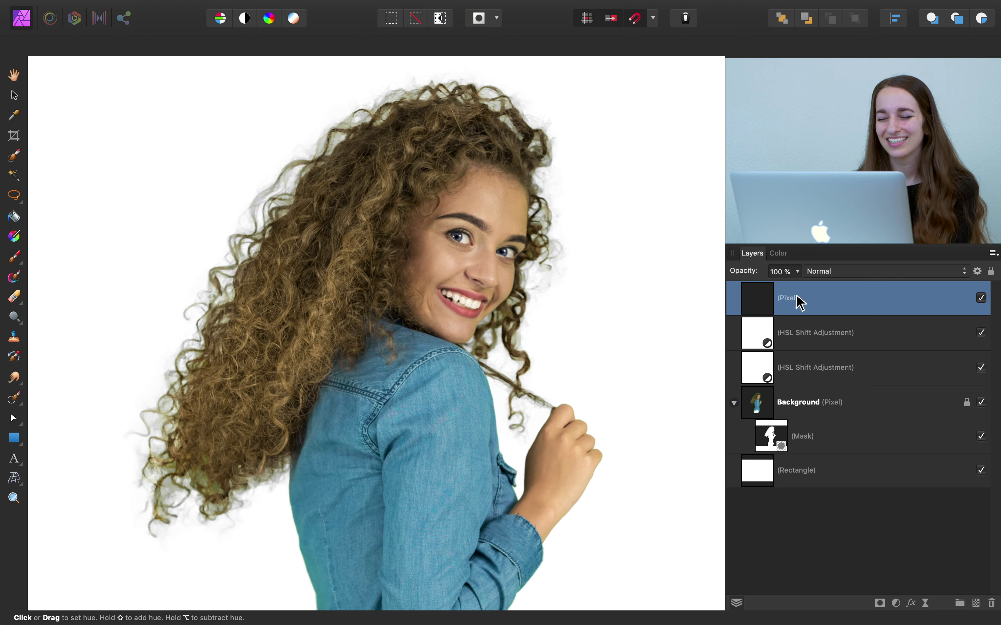
{"action": "left_click_drag", "start_coordinate": [800, 300], "coordinate": [816, 456]}
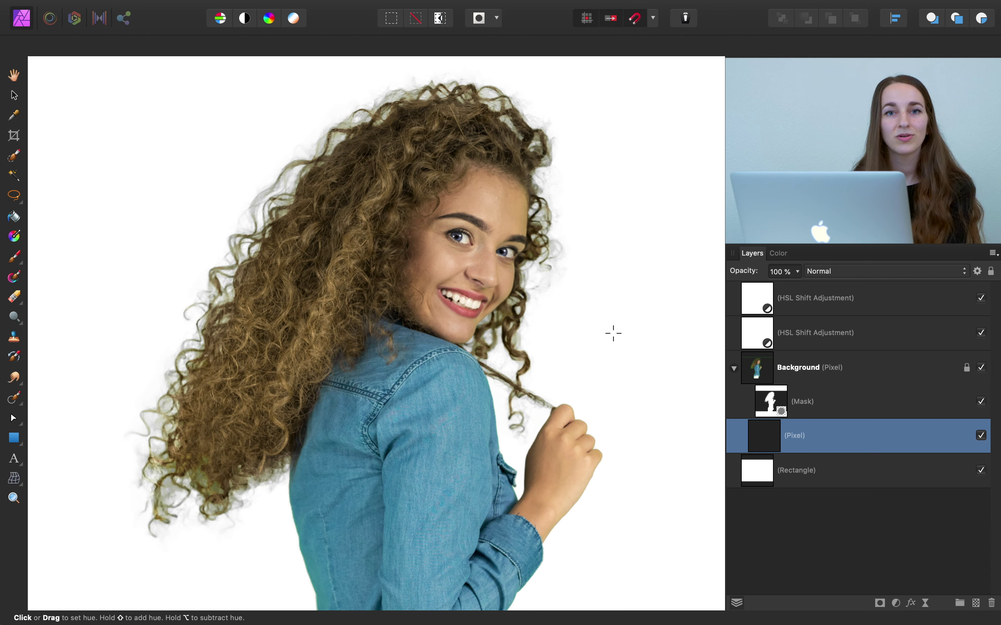
{"action": "key", "text": "b"}
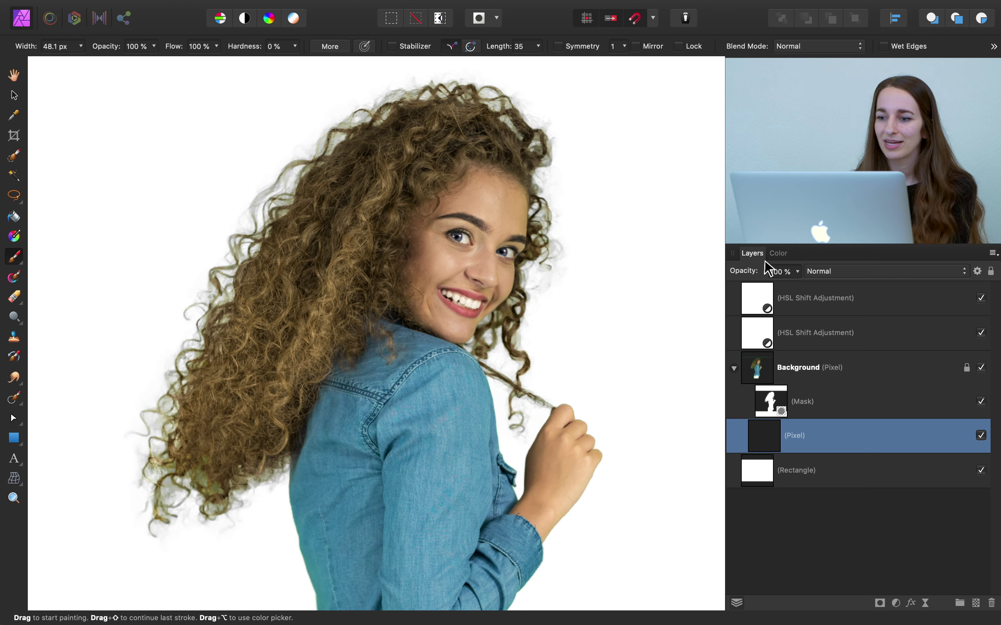
- Sample the brown hair tone (R:128 G:101 B:56) from the curls as the painting colour
{"action": "left_click", "coordinate": [776, 257]}
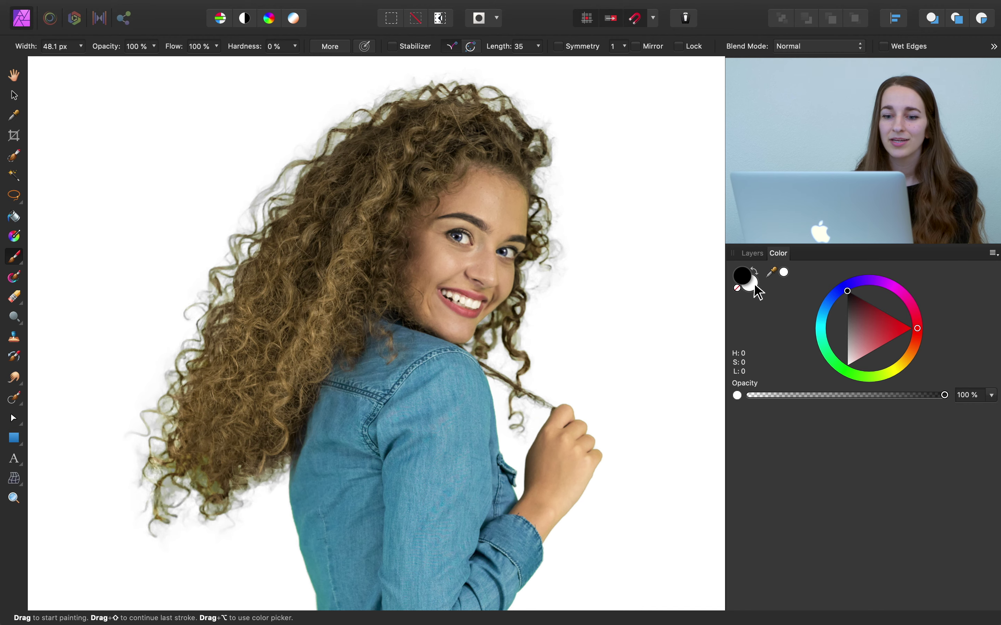
{"action": "scroll", "coordinate": [292, 377], "scroll_direction": "up", "scroll_amount": 3}
{"action": "scroll", "coordinate": [292, 377], "scroll_direction": "up", "scroll_amount": 5}
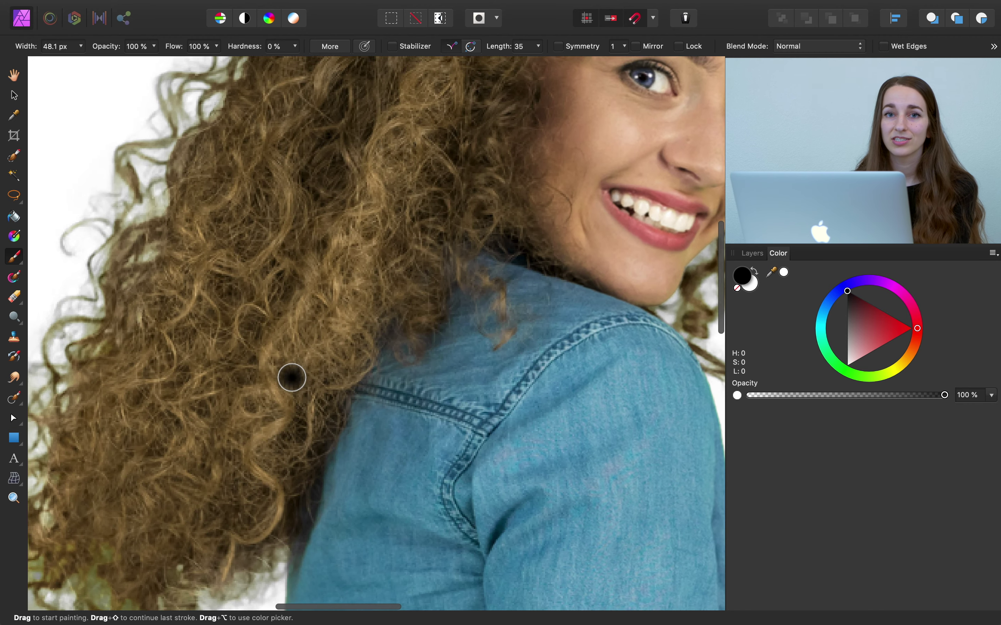
{"action": "left_click", "coordinate": [771, 274]}
{"action": "left_click_drag", "start_coordinate": [773, 276], "coordinate": [328, 326]}
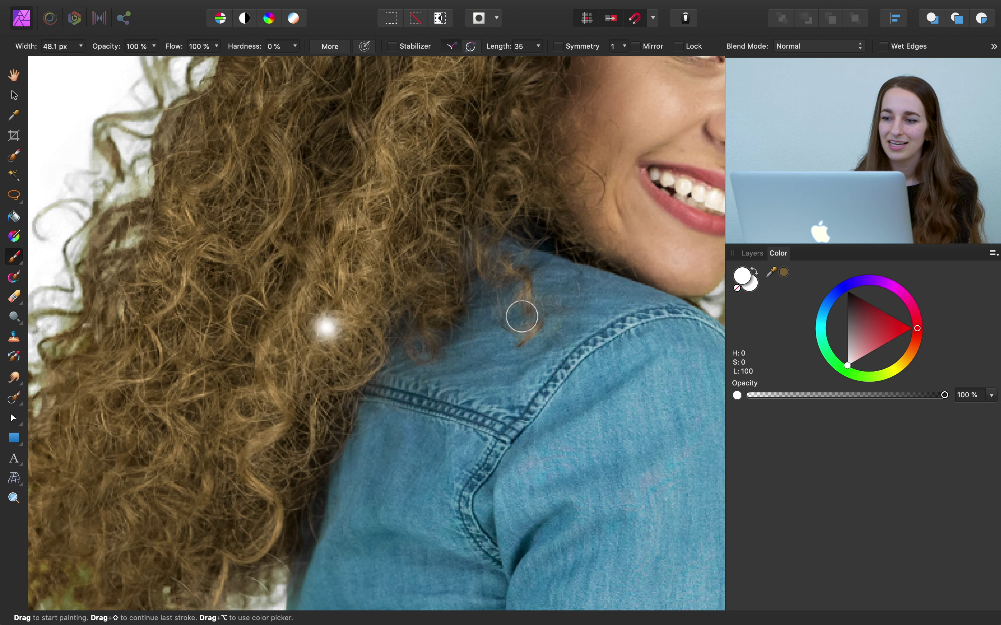
{"action": "left_click", "coordinate": [785, 274]}
- Paint trial brown strokes, undo the flat one, and set the Pixel layer's blend mode to Color
{"action": "left_click", "coordinate": [752, 254]}
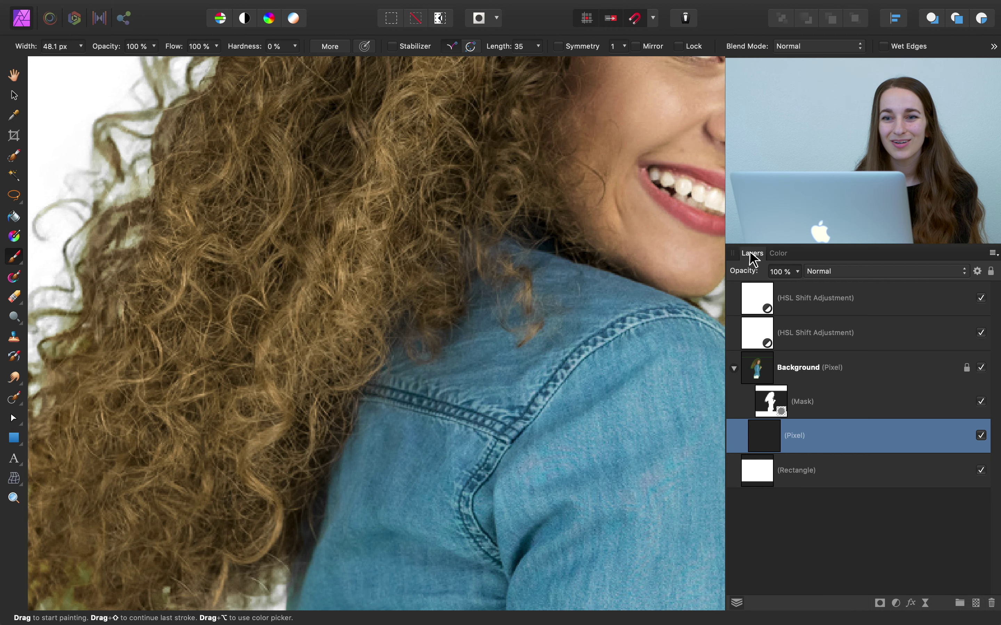
{"action": "scroll", "coordinate": [194, 397], "scroll_direction": "down", "scroll_amount": 5}
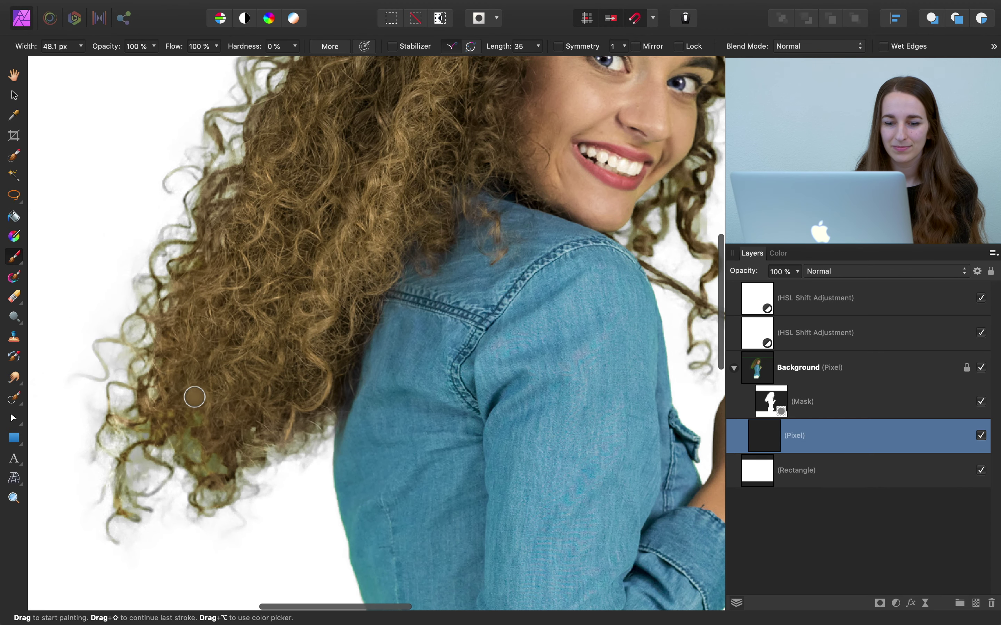
{"action": "scroll", "coordinate": [195, 397], "scroll_direction": "up", "scroll_amount": 5}
{"action": "left_click_drag", "start_coordinate": [449, 330], "coordinate": [424, 378]}
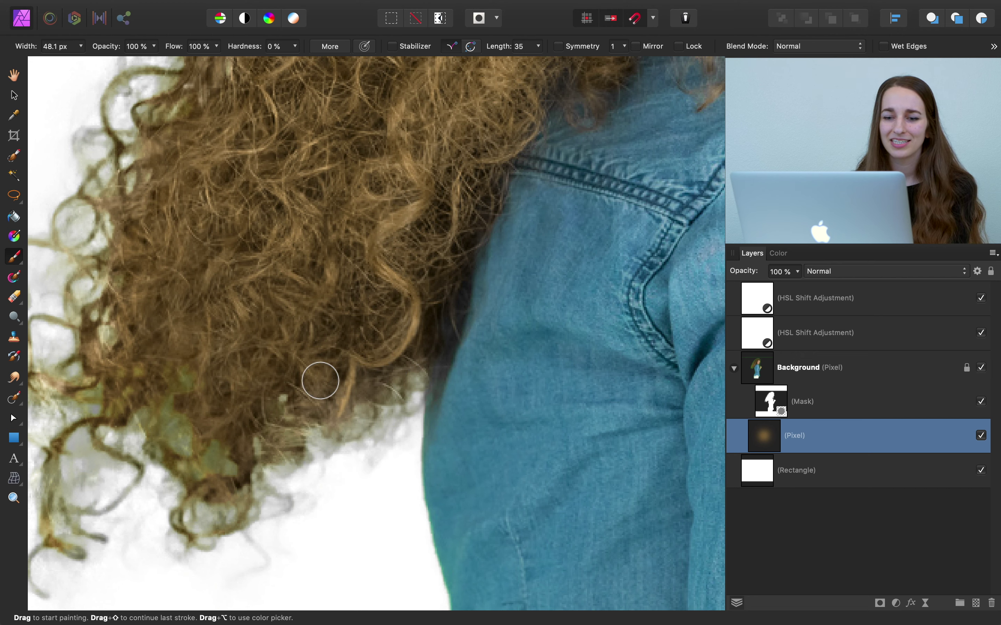
{"action": "left_click_drag", "start_coordinate": [319, 380], "coordinate": [387, 197]}
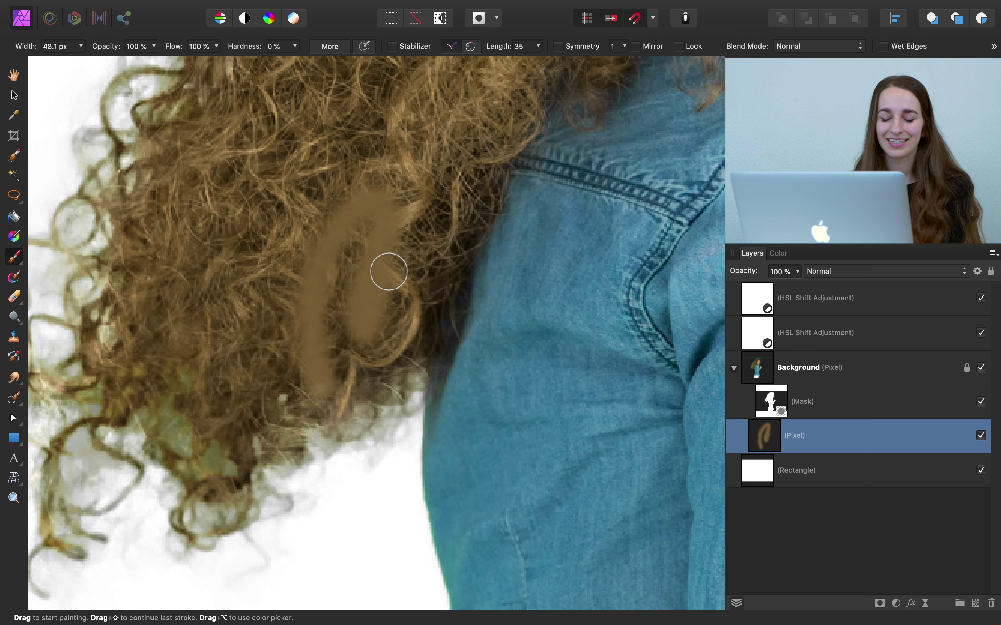
{"action": "key", "text": "super+z"}
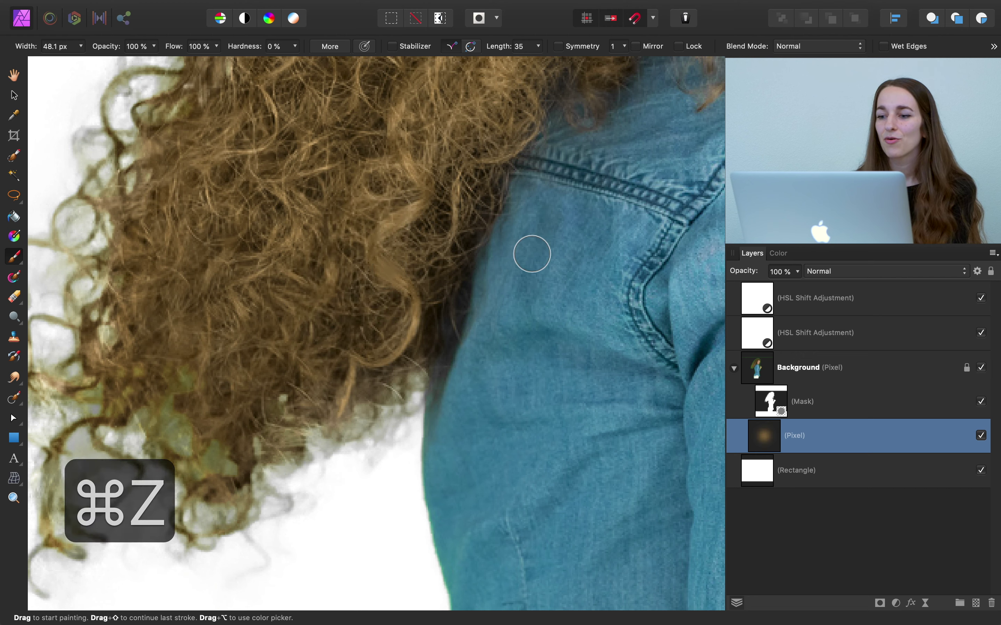
{"action": "left_click", "coordinate": [828, 272]}
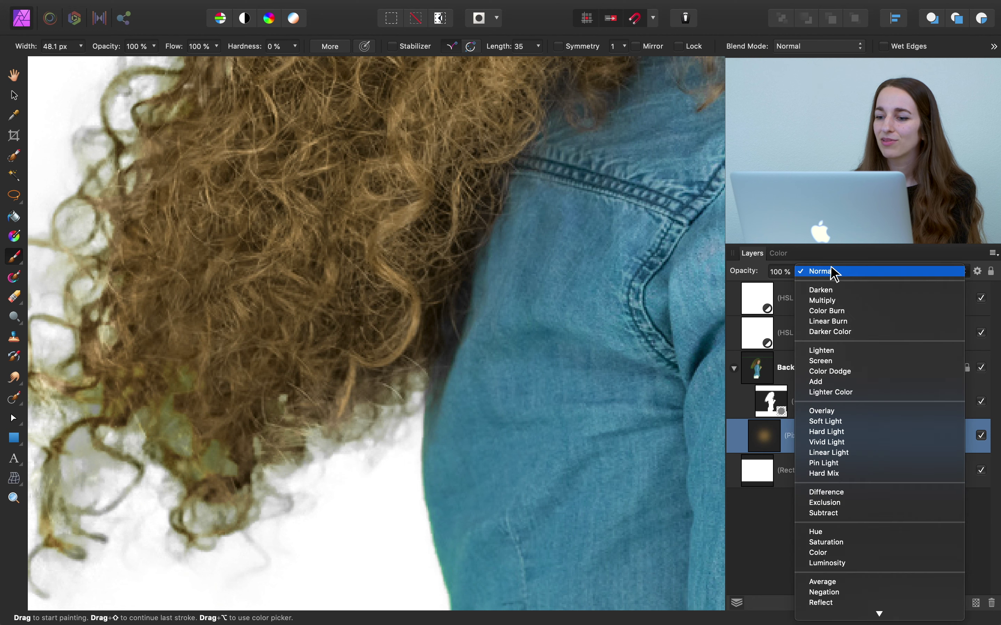
{"action": "left_click", "coordinate": [835, 554]}
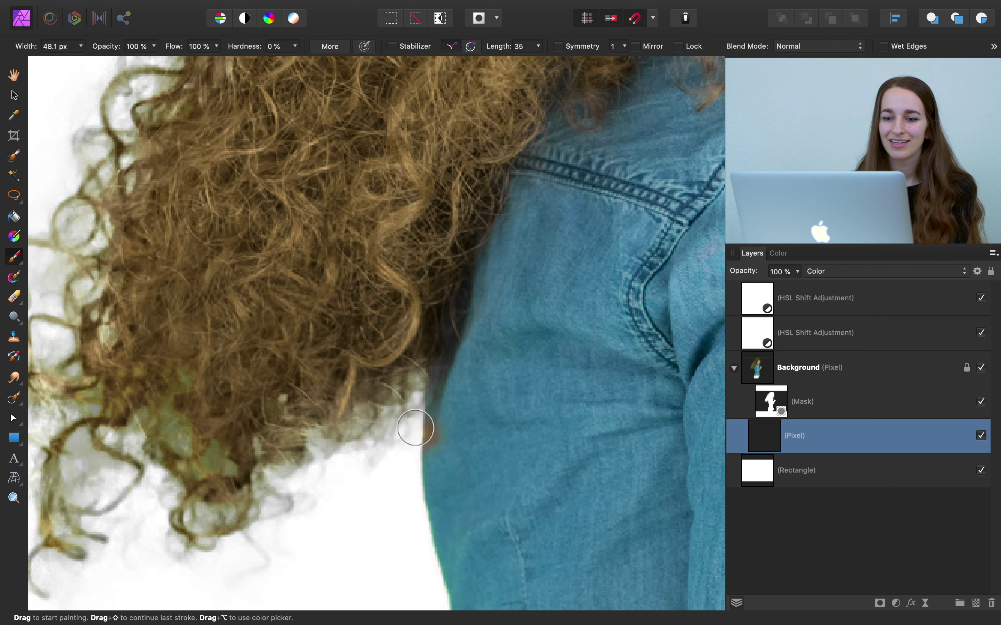
- Paint brown over the green-tinged curls along the hair's edge, including the left and lower curls
{"action": "mouse_move", "coordinate": [413, 382]}
{"action": "left_mouse_down"}
{"action": "mouse_move", "coordinate": [357, 440]}
{"action": "mouse_move", "coordinate": [367, 403]}
{"action": "mouse_move", "coordinate": [343, 445]}
{"action": "mouse_move", "coordinate": [290, 419]}
{"action": "mouse_move", "coordinate": [284, 455]}
{"action": "mouse_move", "coordinate": [265, 459]}
{"action": "mouse_move", "coordinate": [258, 485]}
{"action": "mouse_move", "coordinate": [198, 473]}
{"action": "mouse_move", "coordinate": [203, 461]}
{"action": "mouse_move", "coordinate": [162, 426]}
{"action": "mouse_move", "coordinate": [170, 430]}
{"action": "mouse_move", "coordinate": [179, 380]}
{"action": "left_mouse_up"}
{"action": "scroll", "coordinate": [179, 375], "scroll_direction": "left", "scroll_amount": 5}
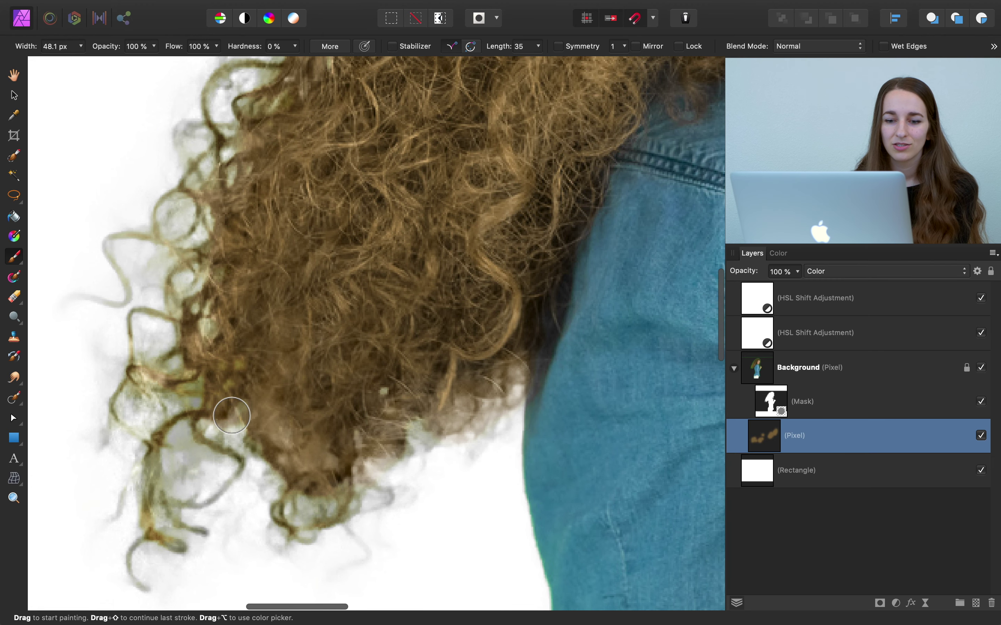
{"action": "mouse_move", "coordinate": [194, 385]}
{"action": "left_mouse_down"}
{"action": "mouse_move", "coordinate": [165, 374]}
{"action": "mouse_move", "coordinate": [164, 358]}
{"action": "left_mouse_up"}
{"action": "mouse_move", "coordinate": [176, 489]}
{"action": "left_mouse_down"}
{"action": "mouse_move", "coordinate": [154, 494]}
{"action": "mouse_move", "coordinate": [151, 431]}
{"action": "mouse_move", "coordinate": [112, 410]}
{"action": "mouse_move", "coordinate": [141, 391]}
{"action": "mouse_move", "coordinate": [152, 396]}
{"action": "mouse_move", "coordinate": [120, 450]}
{"action": "mouse_move", "coordinate": [164, 442]}
{"action": "mouse_move", "coordinate": [165, 392]}
{"action": "mouse_move", "coordinate": [172, 425]}
{"action": "mouse_move", "coordinate": [196, 422]}
{"action": "mouse_move", "coordinate": [194, 438]}
{"action": "mouse_move", "coordinate": [159, 353]}
{"action": "mouse_move", "coordinate": [127, 353]}
{"action": "mouse_move", "coordinate": [103, 377]}
{"action": "mouse_move", "coordinate": [172, 320]}
{"action": "left_mouse_up"}
- Scroll around to check the recoloured edges, then zoom out to fit the whole image
{"action": "scroll", "coordinate": [152, 401], "scroll_direction": "up", "scroll_amount": 5}
{"action": "scroll", "coordinate": [250, 195], "scroll_direction": "up", "scroll_amount": 6}
{"action": "scroll", "coordinate": [232, 203], "scroll_direction": "up", "scroll_amount": 3}
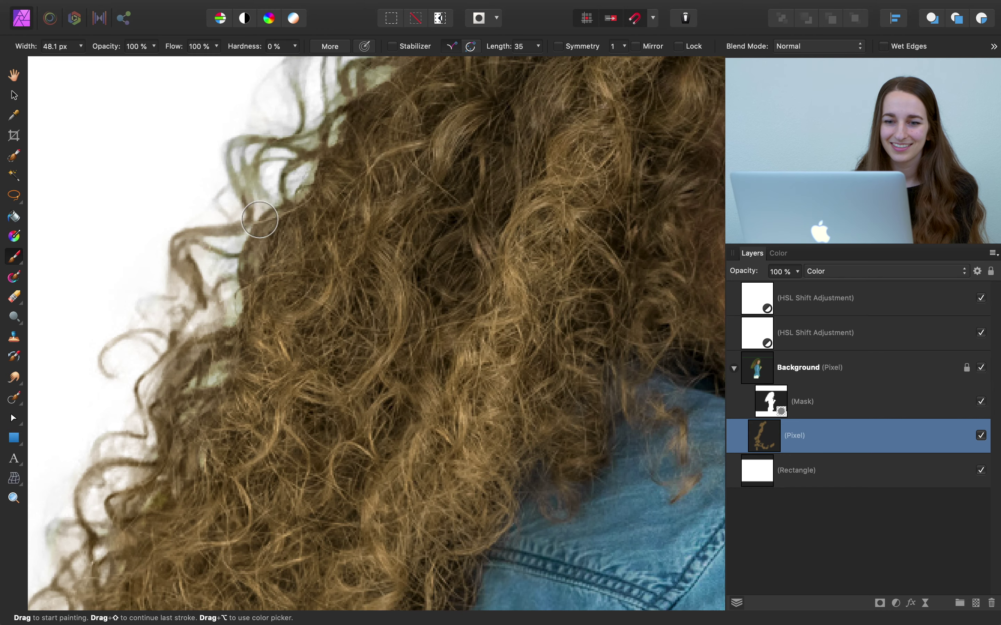
{"action": "scroll", "coordinate": [263, 218], "scroll_direction": "up", "scroll_amount": 3}
{"action": "scroll", "coordinate": [320, 206], "scroll_direction": "up", "scroll_amount": 3}
{"action": "scroll", "coordinate": [464, 176], "scroll_direction": "right", "scroll_amount": 8}
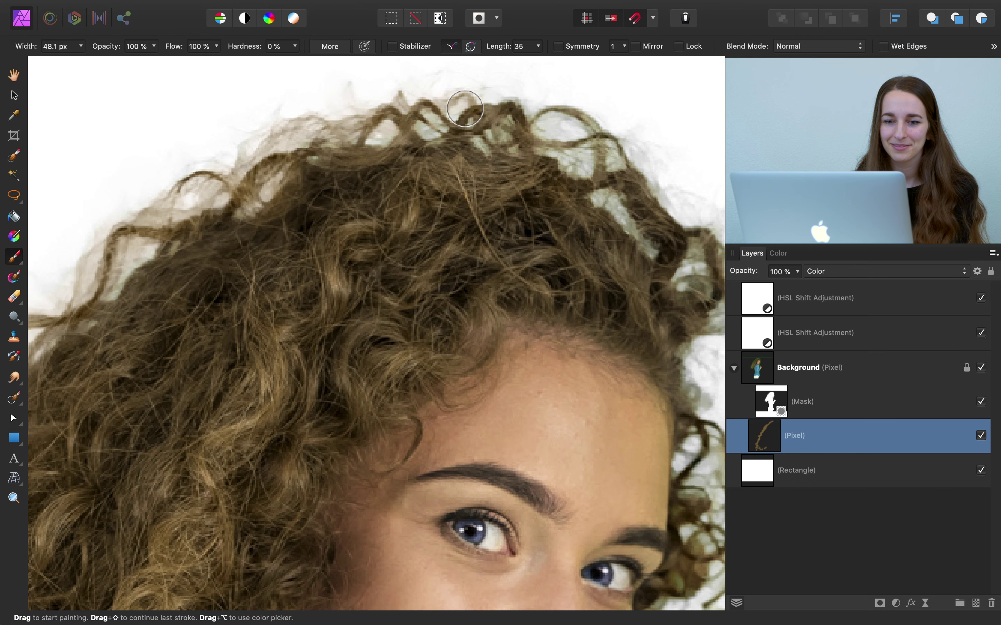
{"action": "scroll", "coordinate": [612, 286], "scroll_direction": "down", "scroll_amount": 10}
{"action": "scroll", "coordinate": [613, 287], "scroll_direction": "down", "scroll_amount": 3}
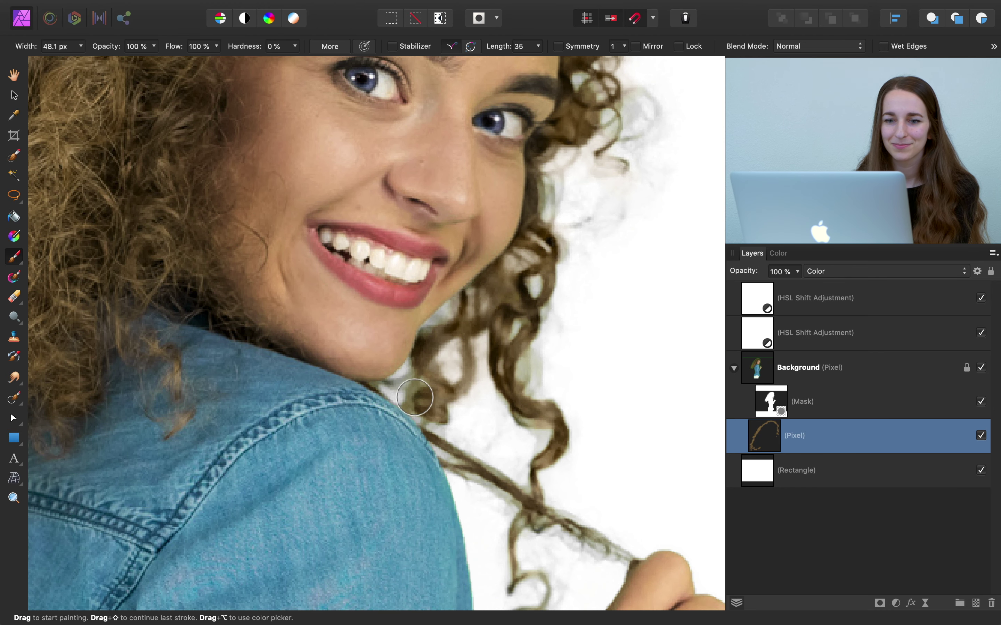
{"action": "scroll", "coordinate": [520, 361], "scroll_direction": "down", "scroll_amount": 8}
{"action": "key", "text": "super+0"}
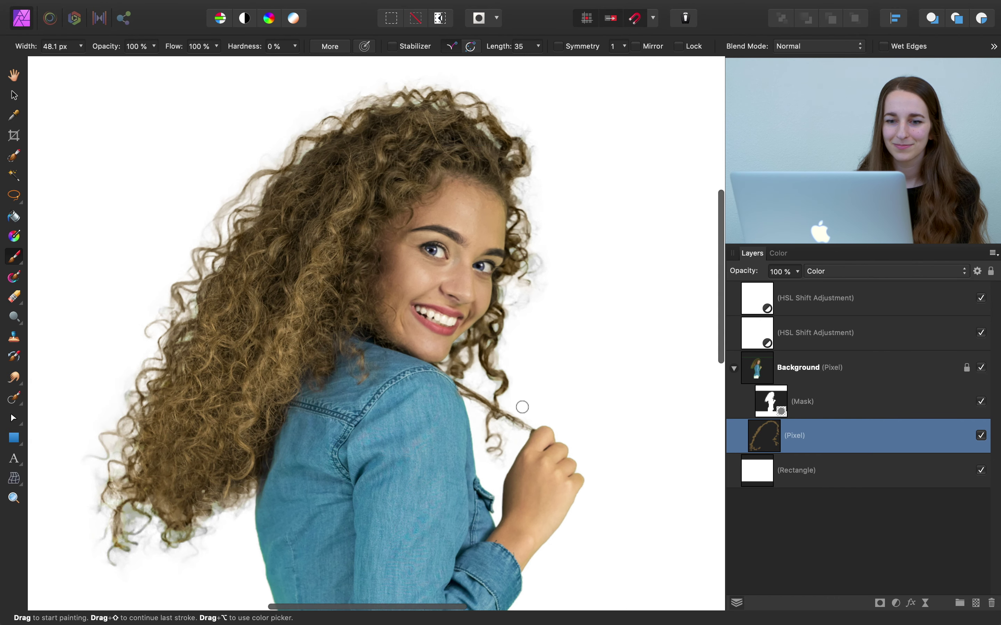
{"action": "scroll", "coordinate": [534, 393], "scroll_direction": "down", "scroll_amount": 1}
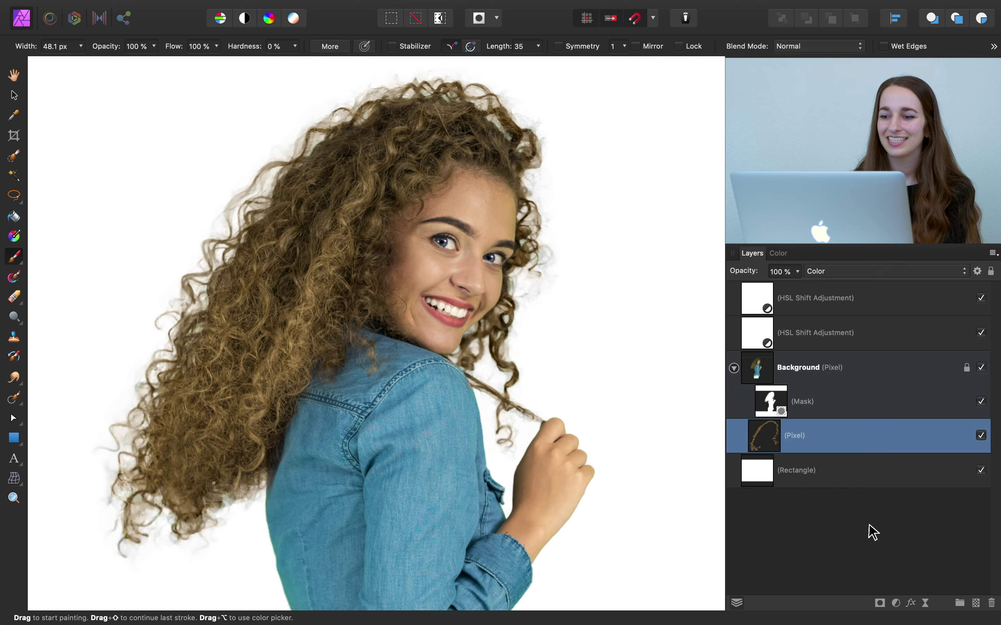
{"action": "left_click", "coordinate": [981, 435]}
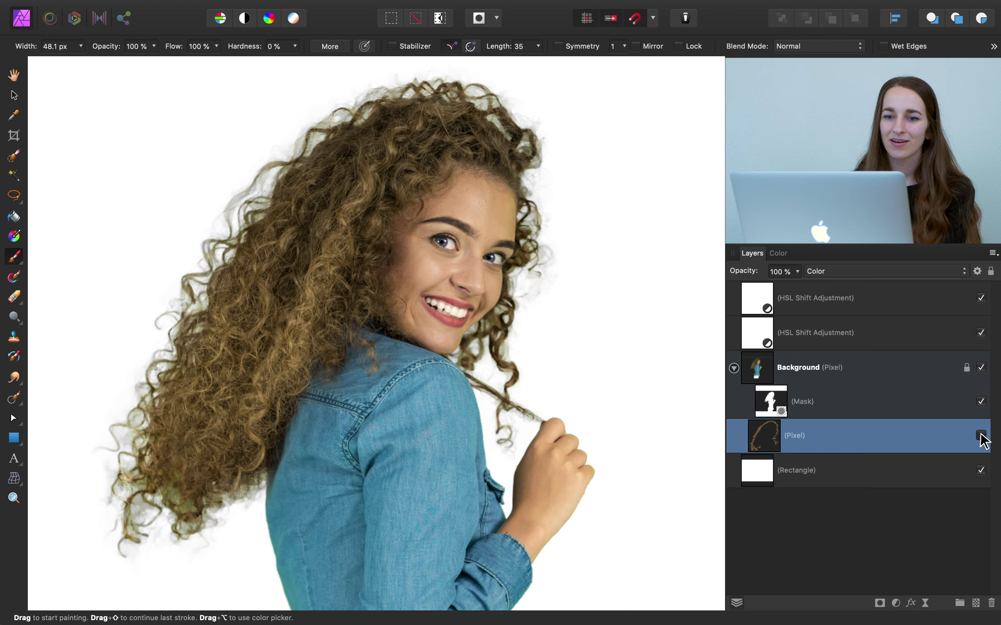
{"action": "left_click", "coordinate": [981, 435]}
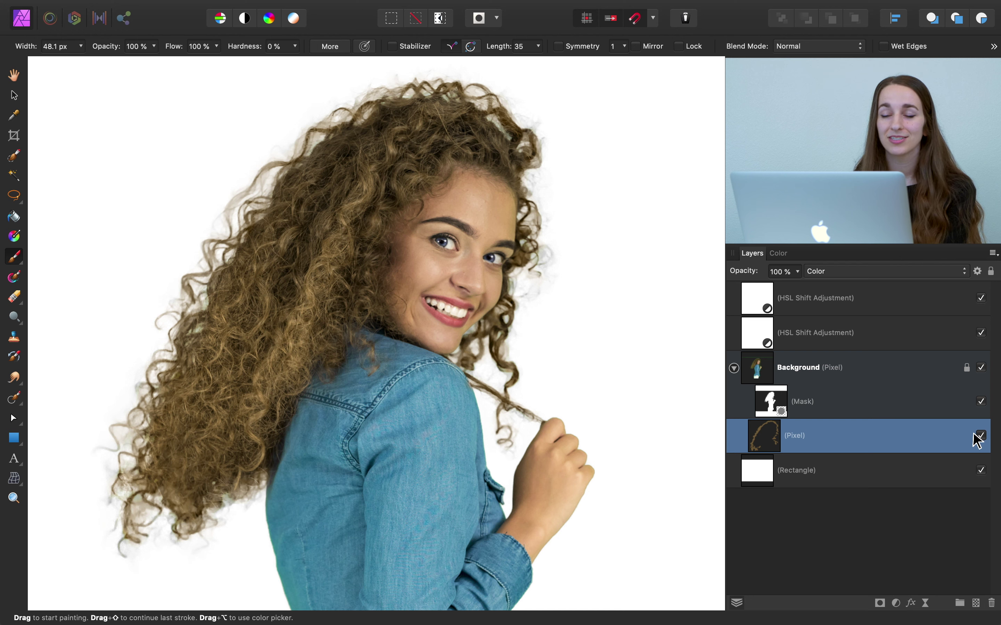
{"action": "left_click", "coordinate": [866, 331], "text": "super"}
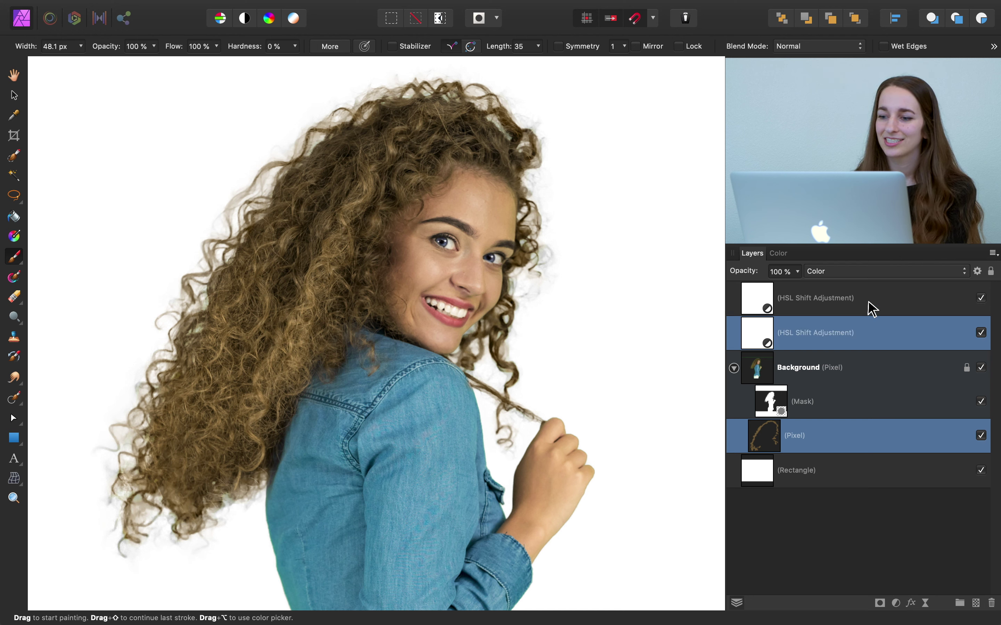
{"action": "left_click", "coordinate": [871, 308], "text": "super"}
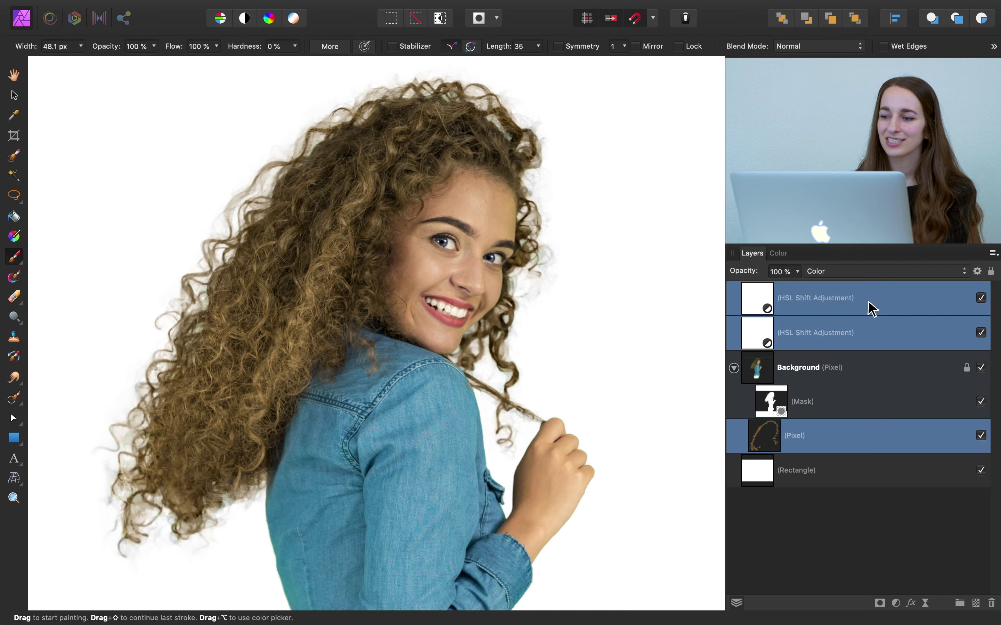
{"action": "left_click", "coordinate": [982, 298]}
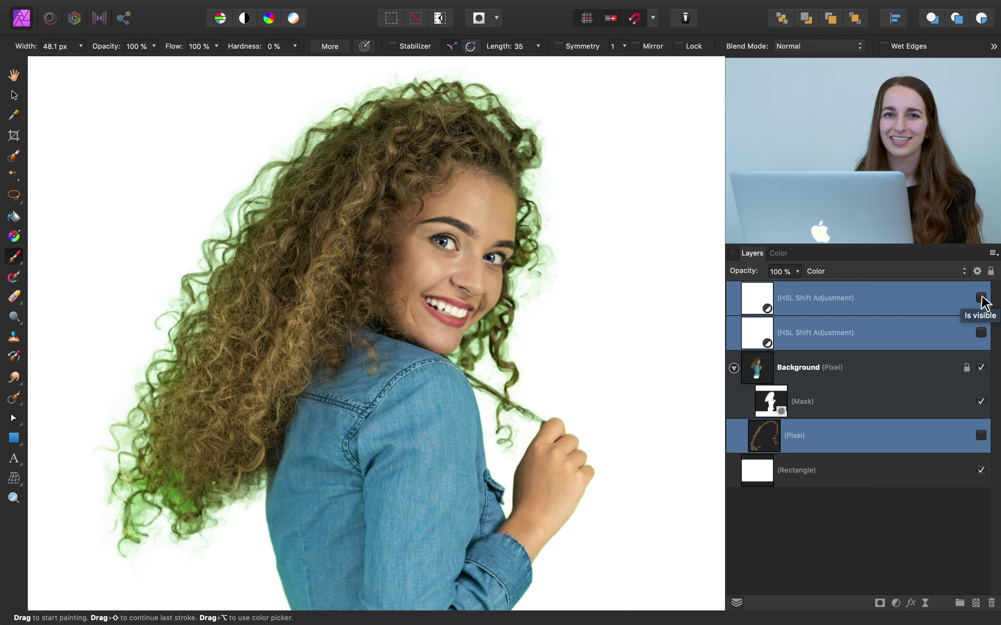
{"action": "left_click", "coordinate": [982, 297]}
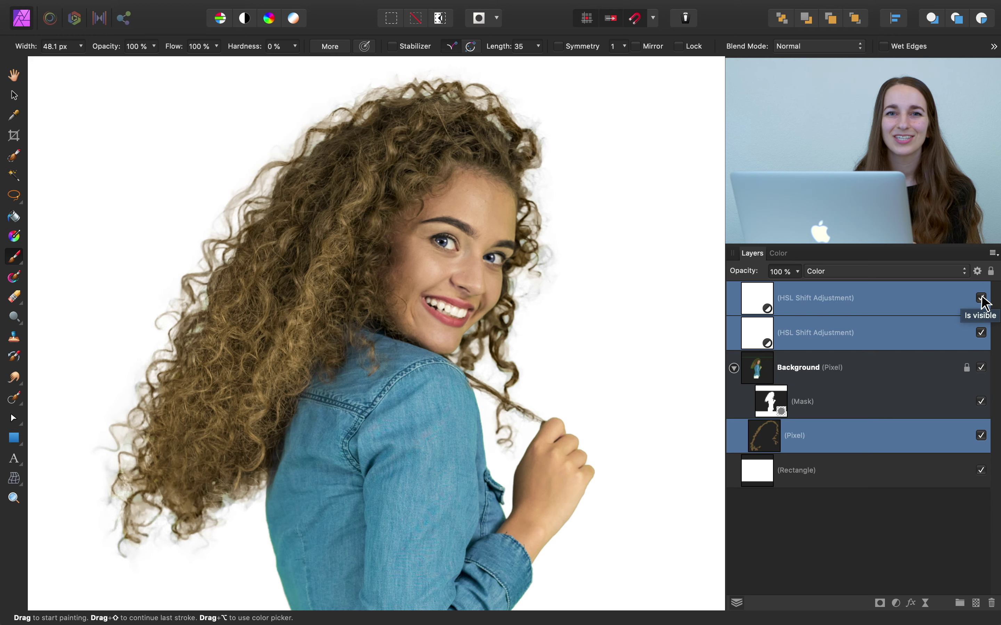